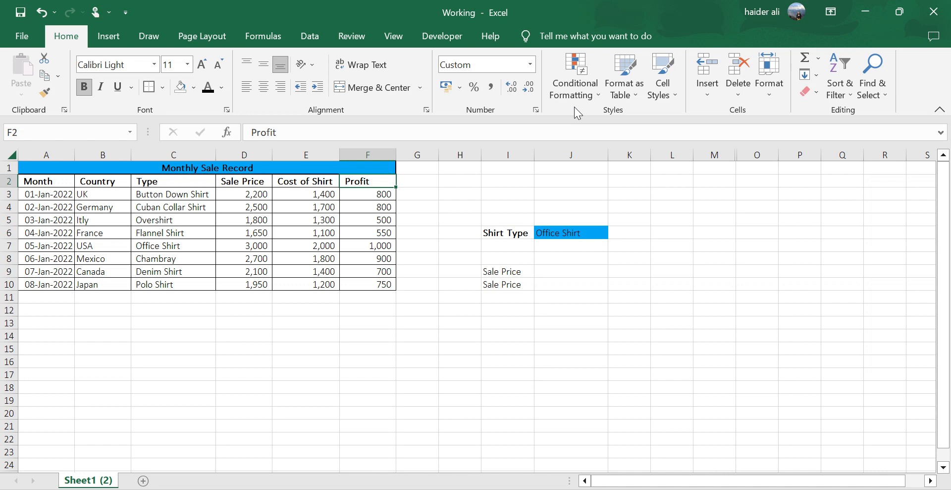
Review the Monthly Sale Record table column by column, from Month, Country and Type through Sale Price, Cost of Shirt and Profit.
left_click_drag(47, 169, 154, 283)
left_click(47, 151)
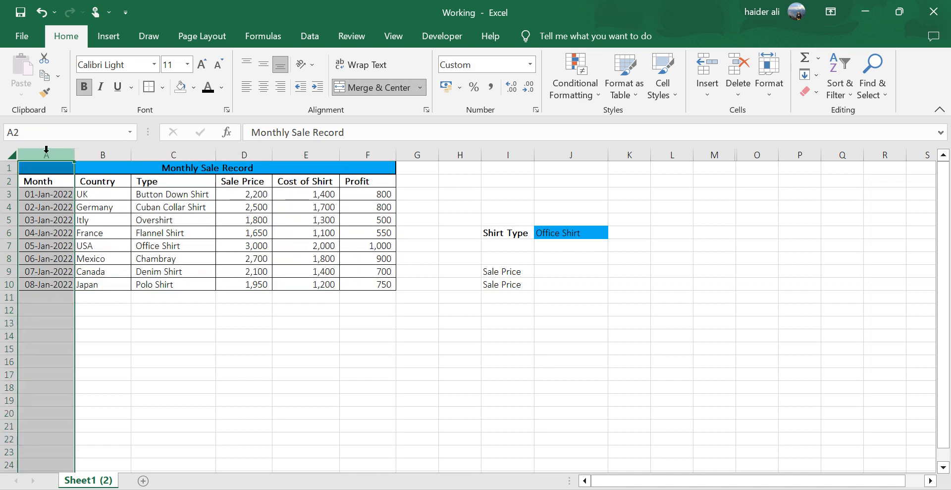
left_click(105, 154)
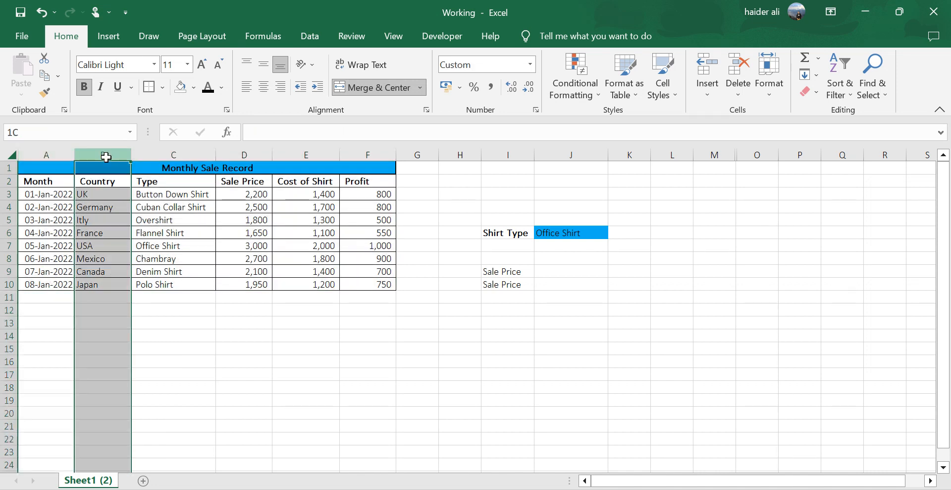
left_click(181, 154)
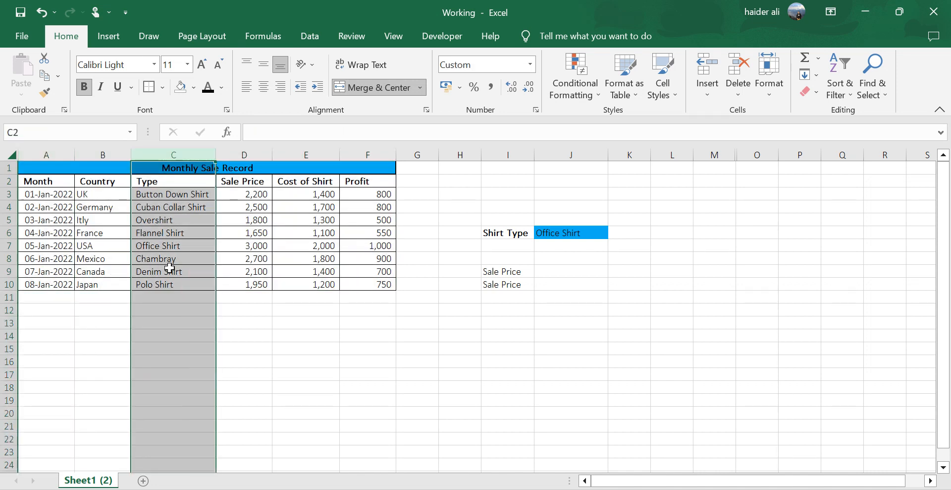
left_click(258, 154)
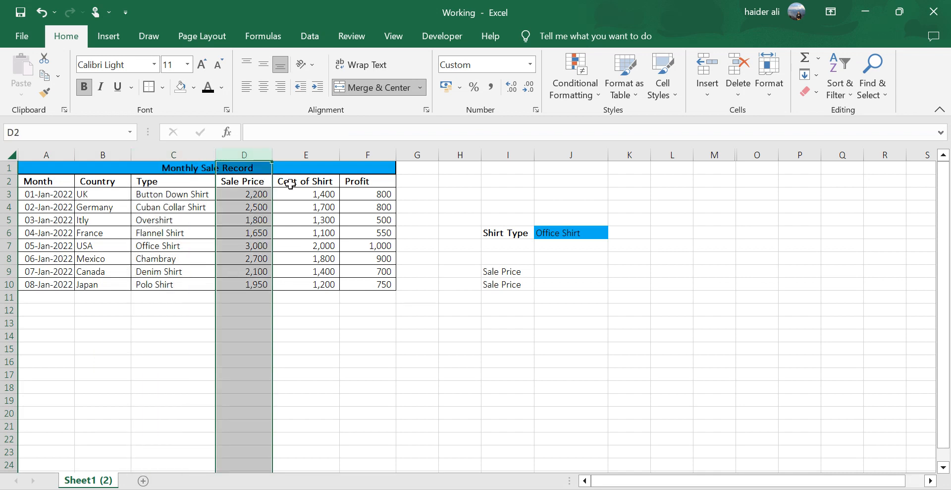
left_click(306, 154)
left_click(380, 154)
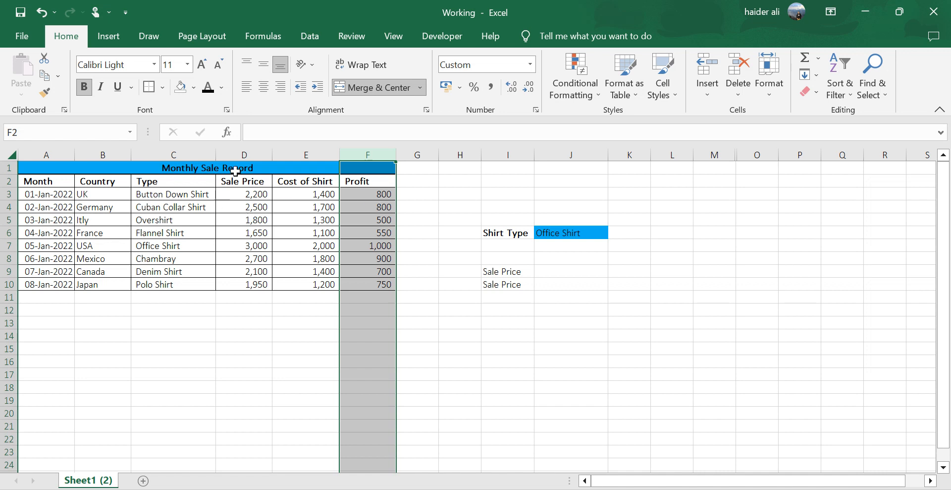
Fill the range C2:F10, covering the Type through Profit columns with their headings, with standard yellow.
left_click_drag(185, 181, 365, 285)
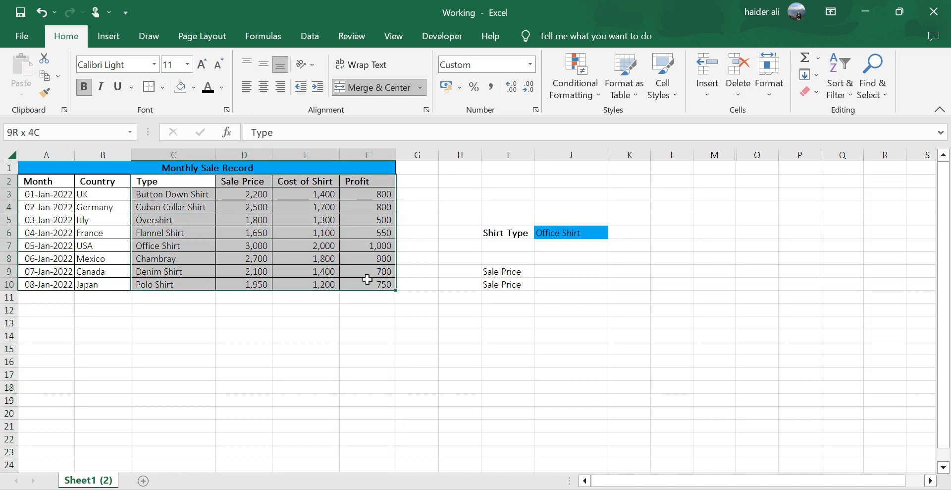
left_click(193, 88)
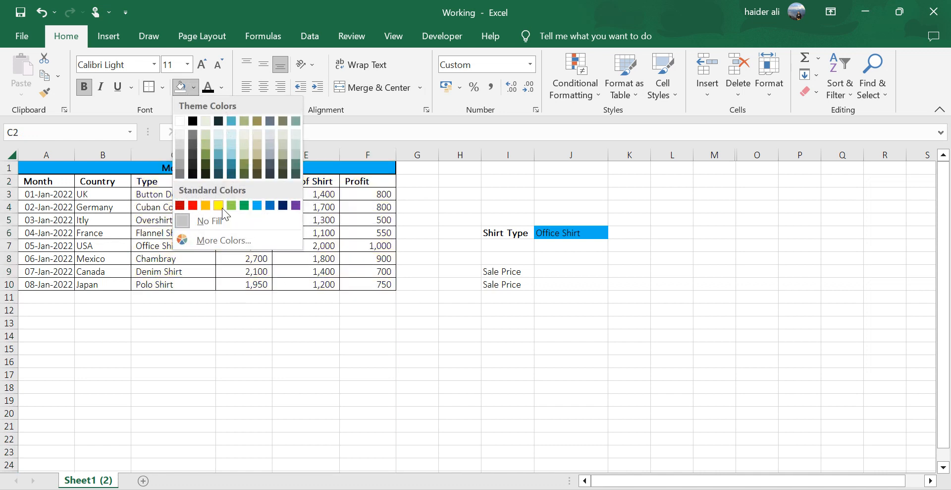
left_click(218, 206)
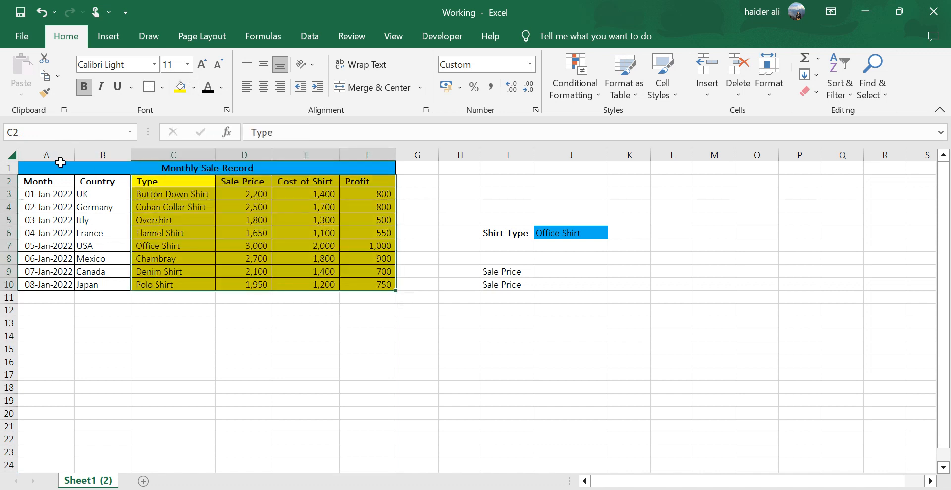
Hide columns A and B, which hold the Month and Country data.
left_click_drag(106, 154, 50, 165)
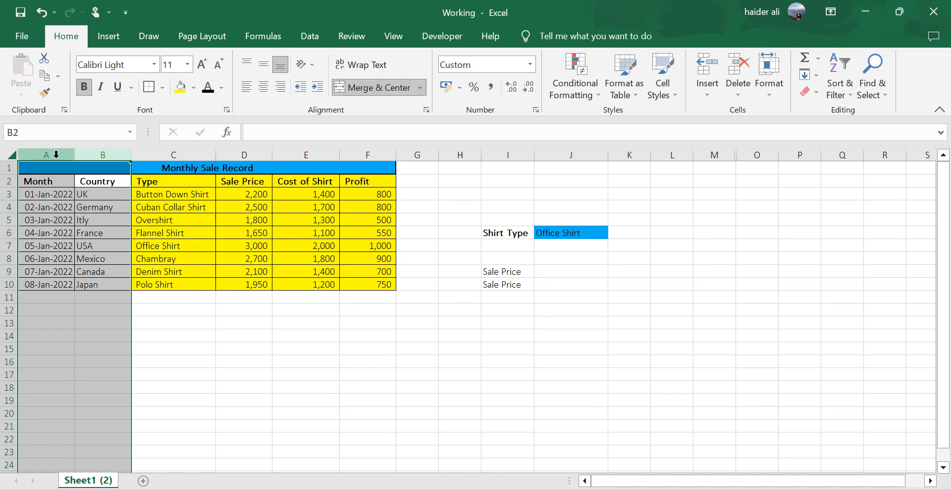
right_click(56, 158)
left_click(110, 381)
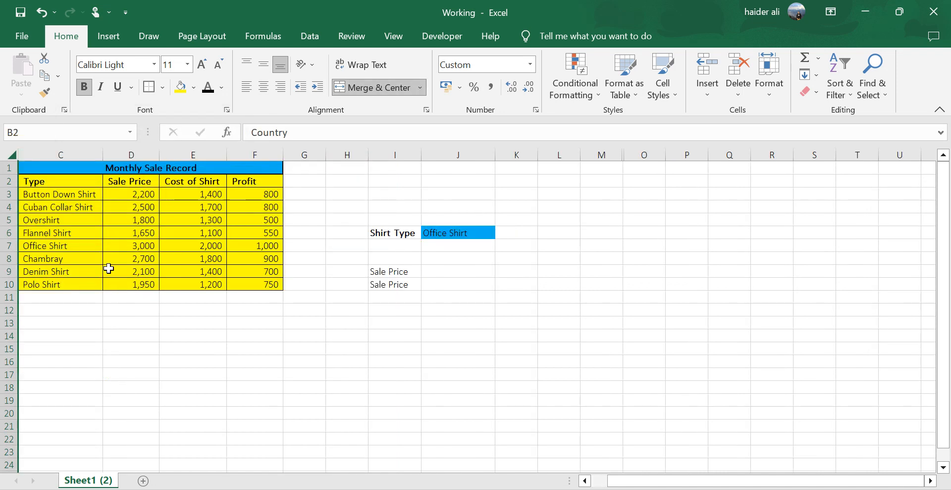
Examine the yellow table to locate where the Office Shirt row meets the Sale Price column.
left_click(90, 245)
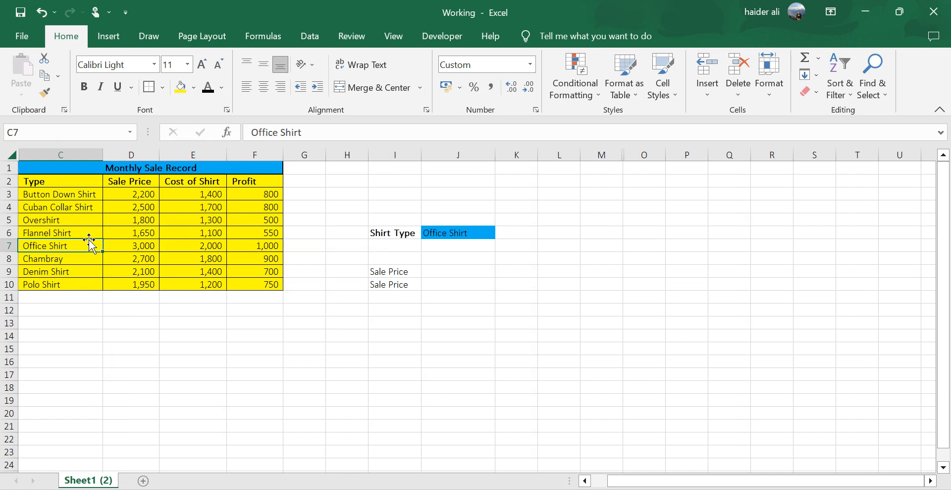
left_click_drag(68, 195, 52, 279)
left_click(58, 245)
left_click_drag(47, 183, 253, 284)
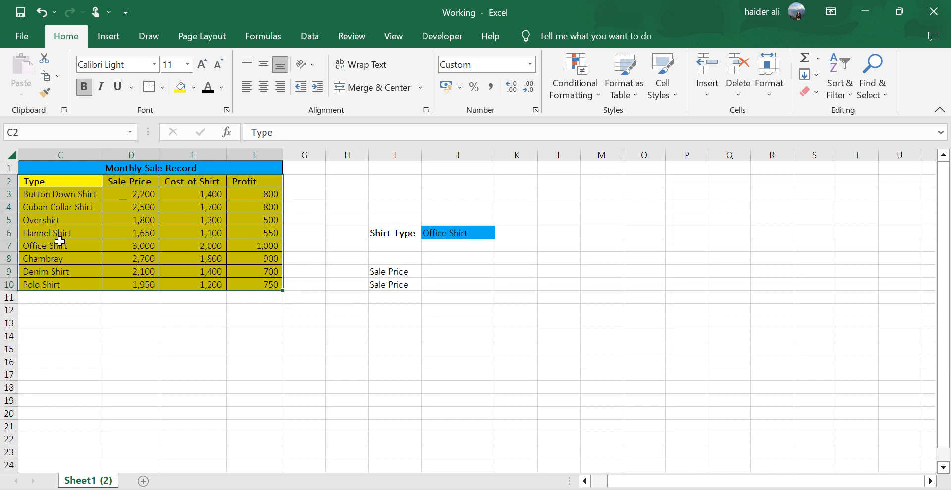
left_click_drag(31, 245, 233, 245)
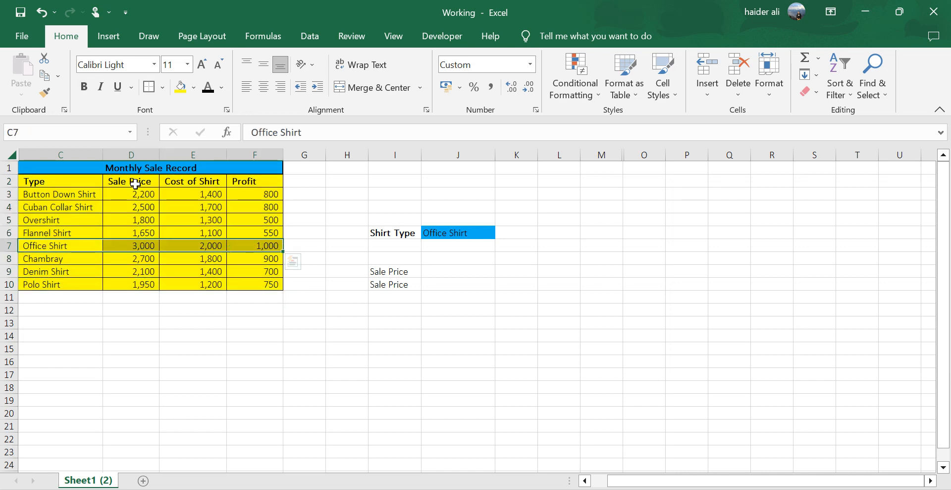
left_click_drag(135, 184, 144, 279)
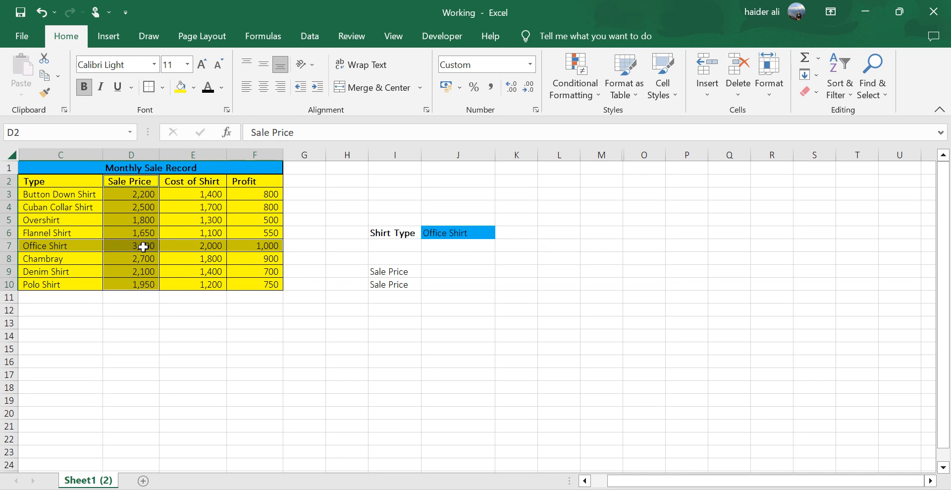
Enter =INDEX(C2:F10,6,2) in J9 to return the Office Shirt's sale price from row 6, column 2 of the range.
left_click(482, 273)
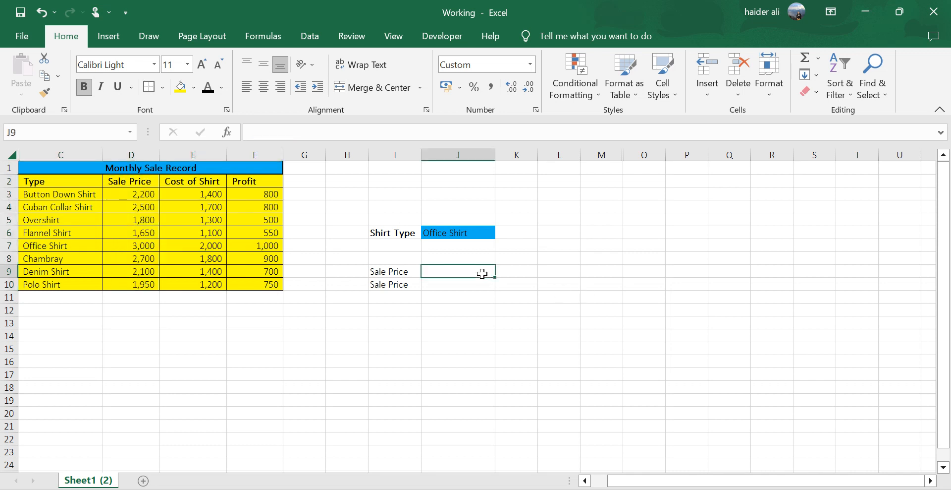
type("=")
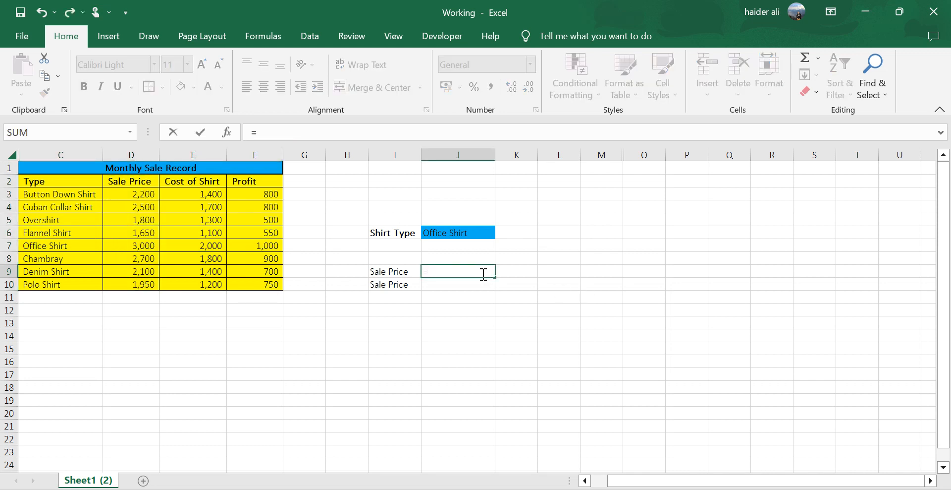
type("index")
key("Tab")
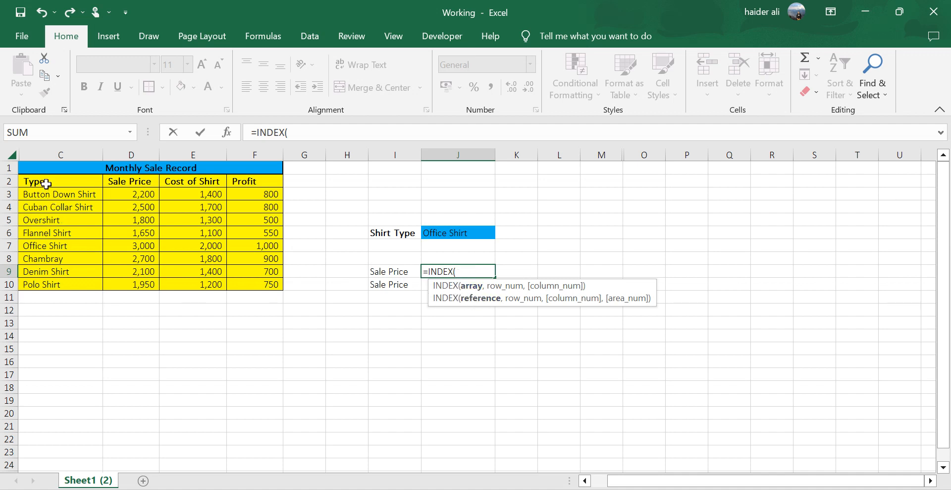
left_click_drag(45, 182, 258, 281)
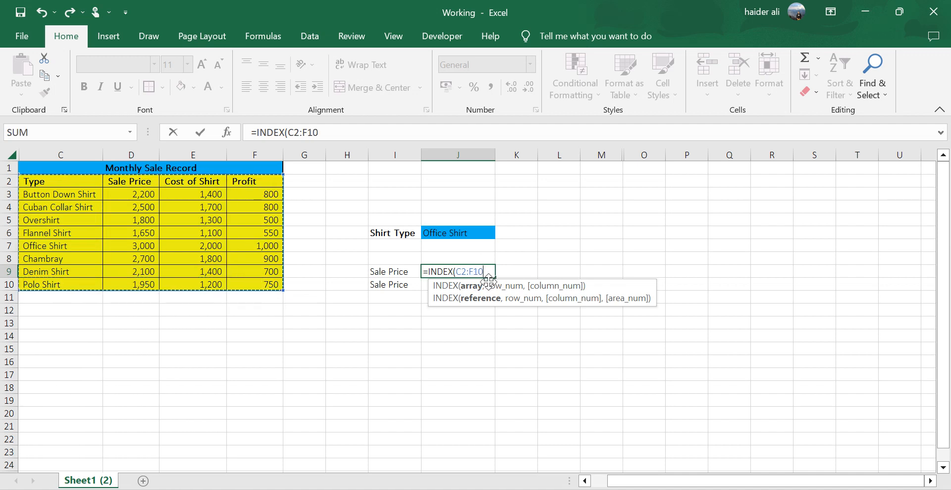
type(",")
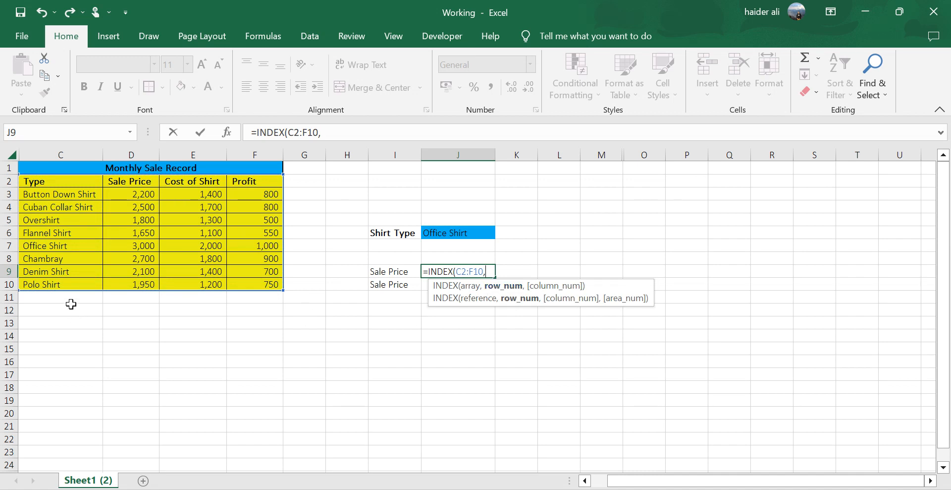
type("6,")
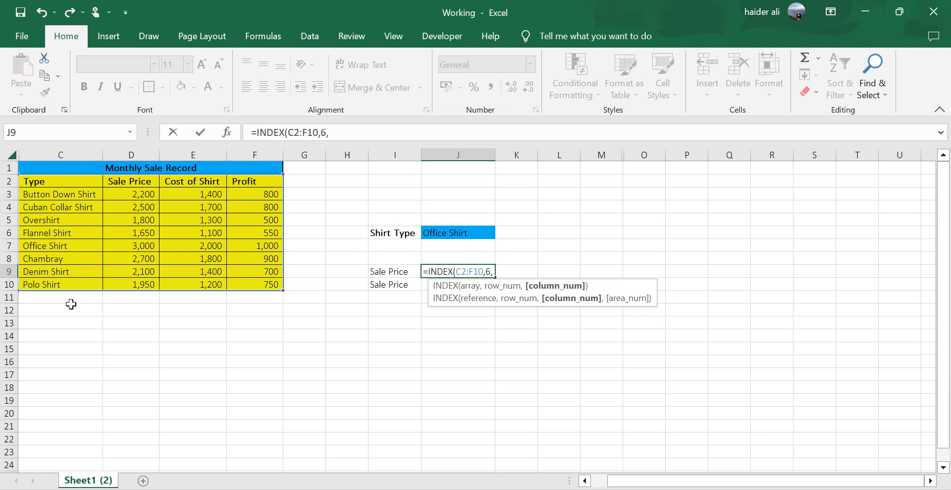
type("2)")
key("Return")
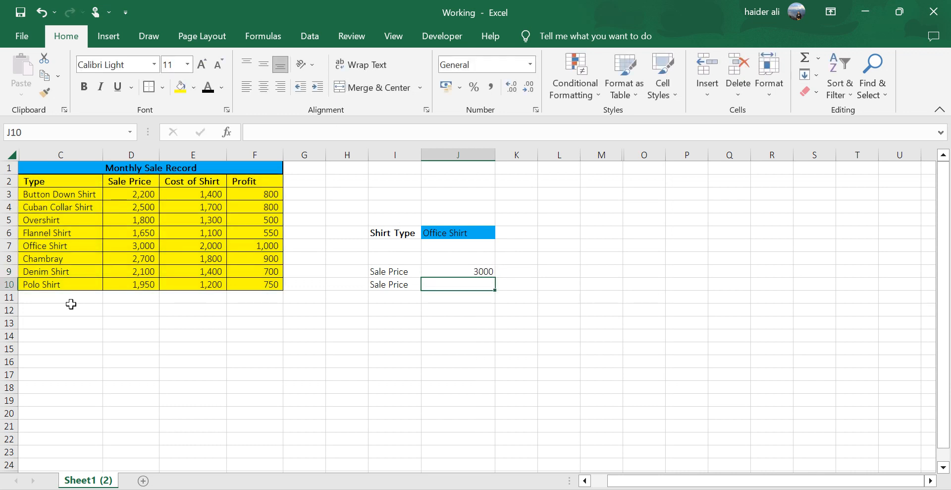
key("Up")
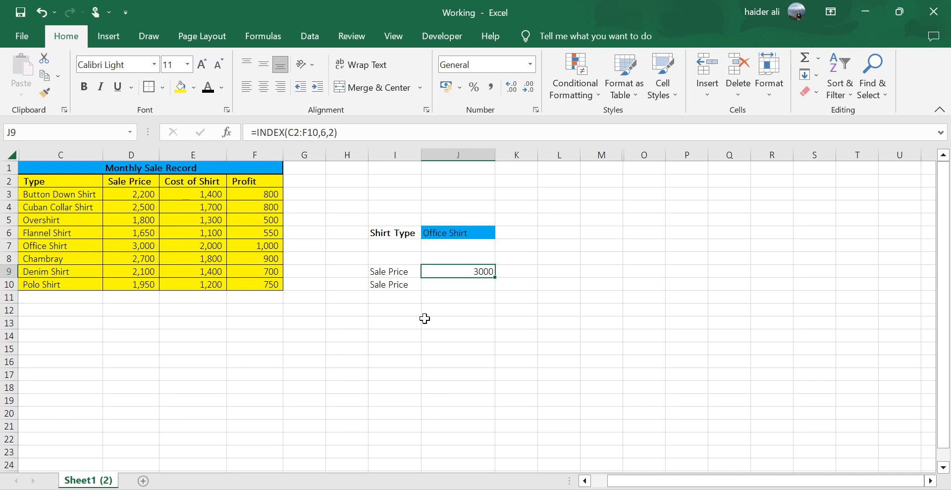
Examine the Type column range C2:C10 and find the Office Shirt entry in it.
left_click_drag(60, 182, 60, 279)
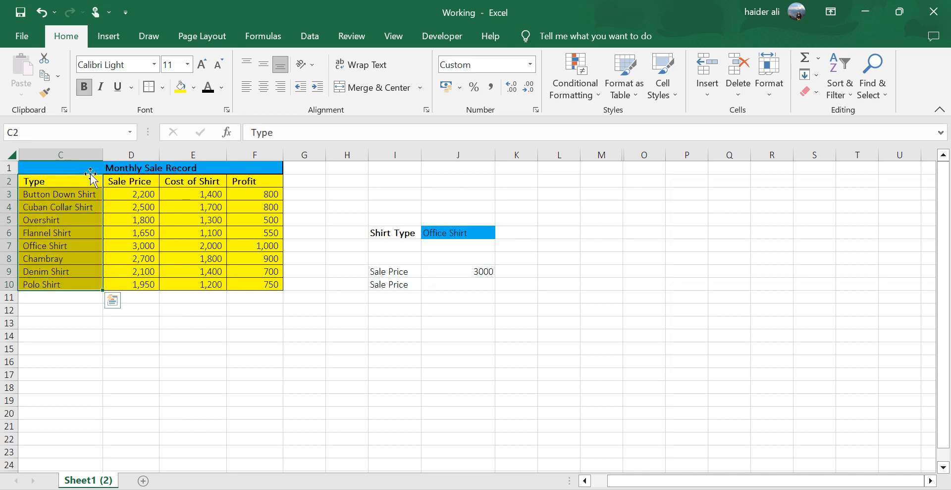
left_click_drag(78, 179, 60, 281)
left_click(64, 245)
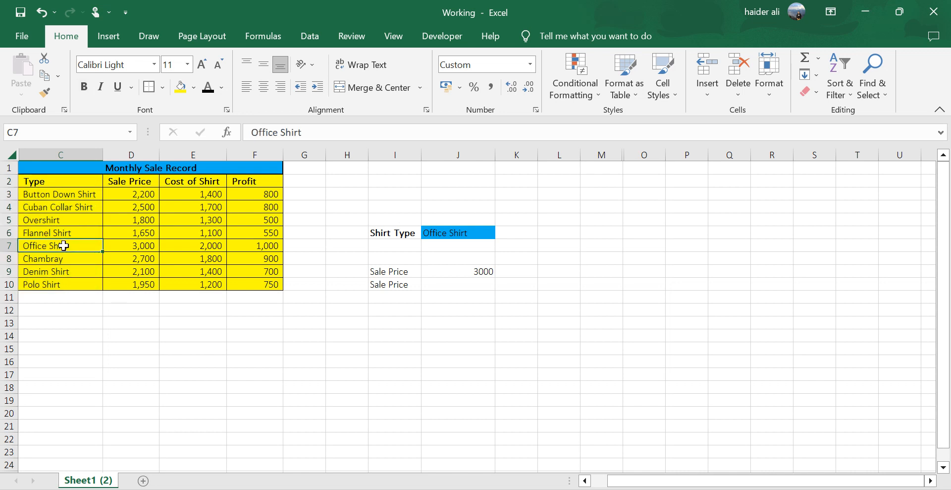
Enter =MATCH(J6,C2:C10,0) in J10 to find the shirt type's position in the Type column with an exact match.
left_click(472, 287)
type("=match")
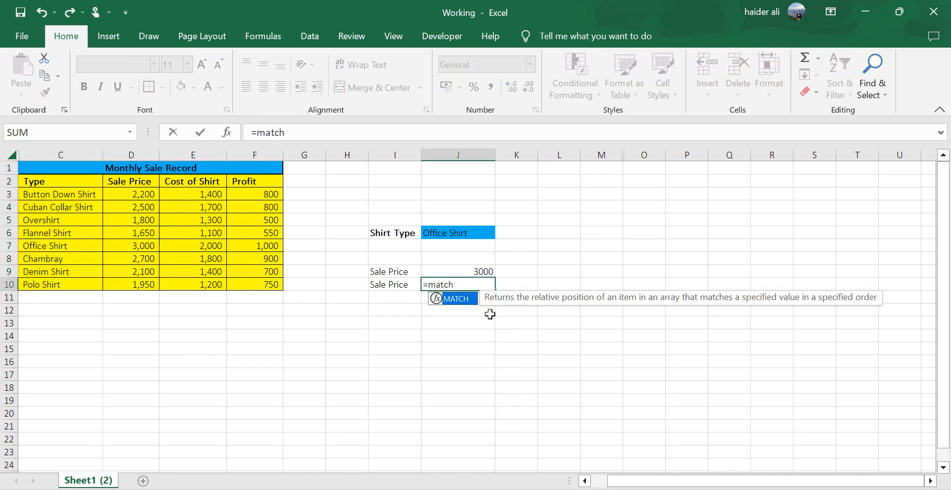
key("Tab")
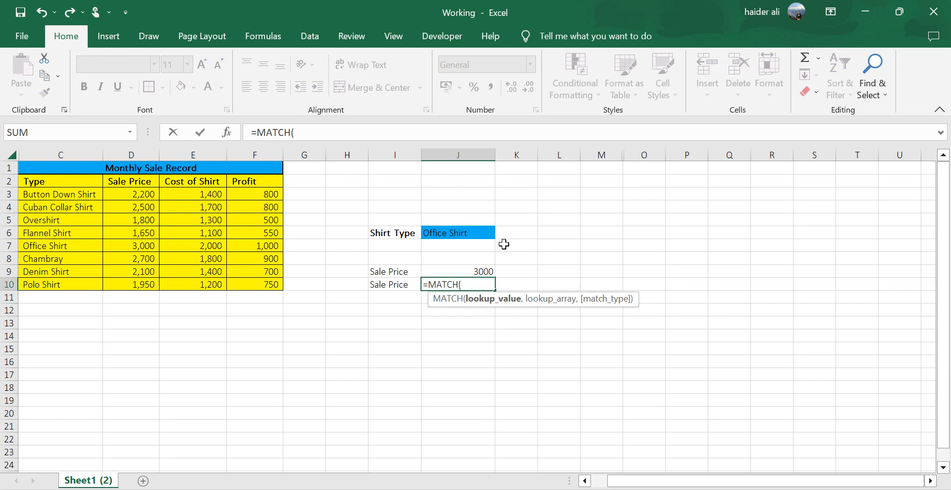
left_click(466, 233)
type(",")
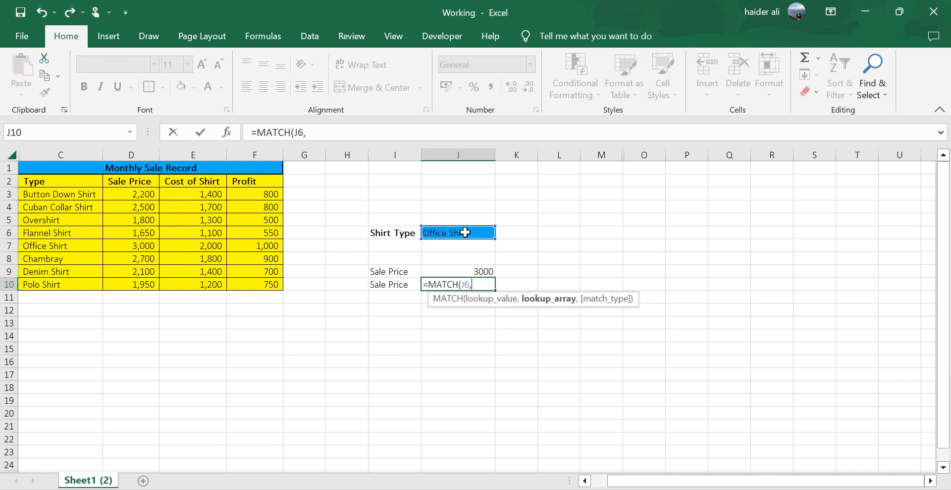
left_click(64, 181)
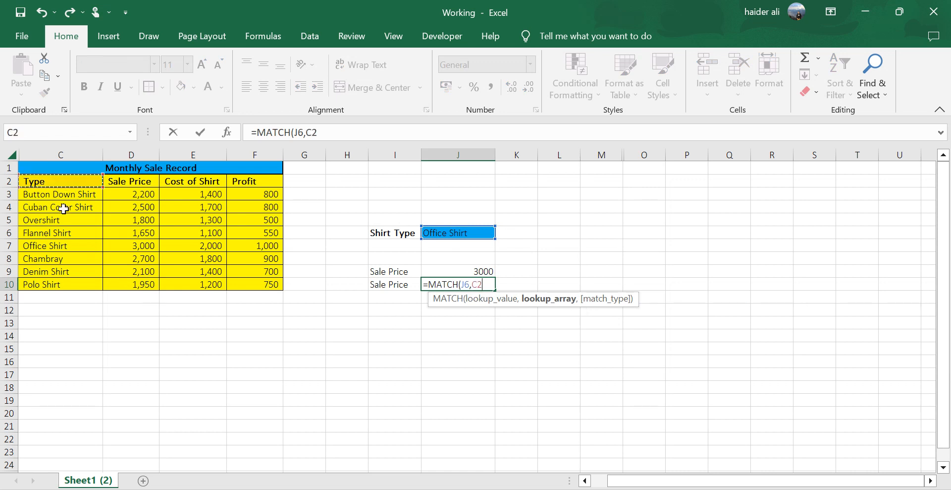
left_click_drag(63, 208, 55, 284)
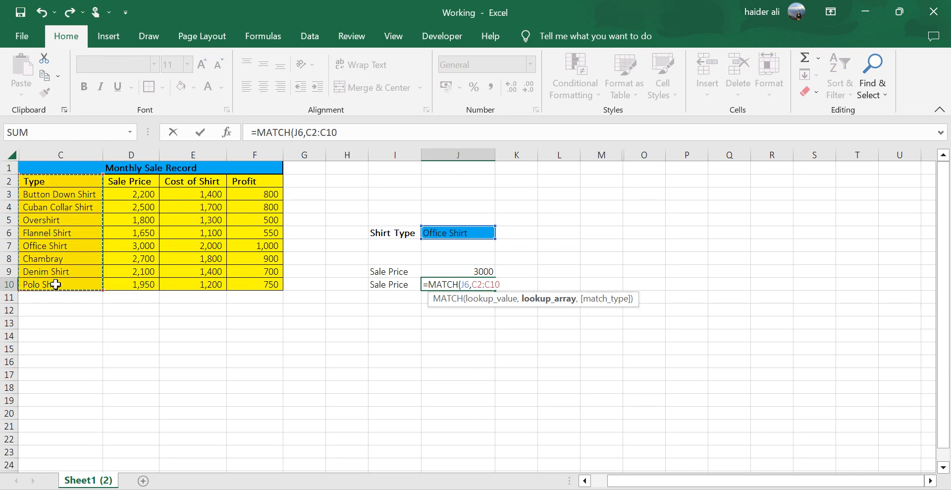
type(",")
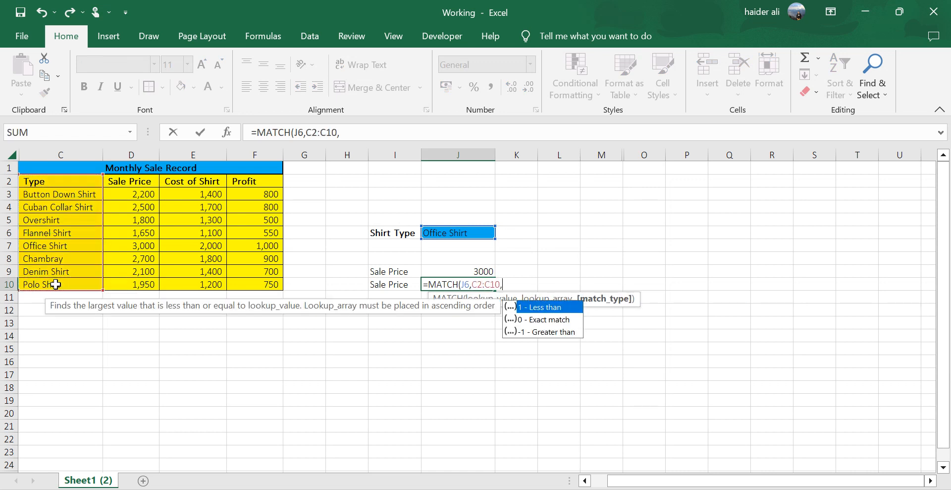
double_click(545, 319)
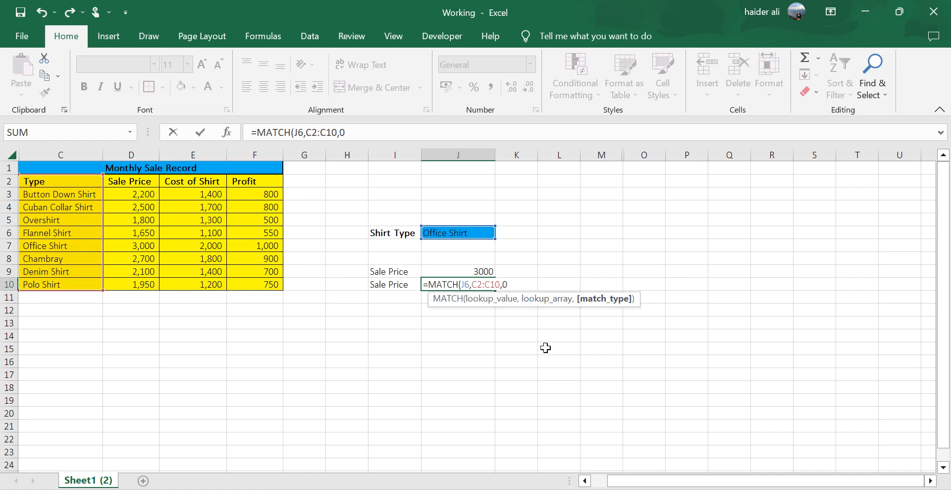
key("Return")
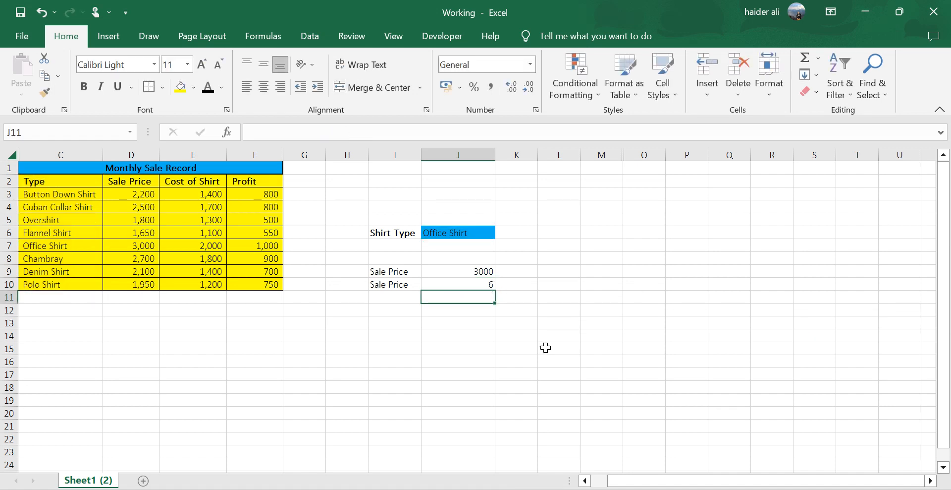
Check the MATCH formula in J10 against the Office Shirt entry's position in the Type column.
key("Up")
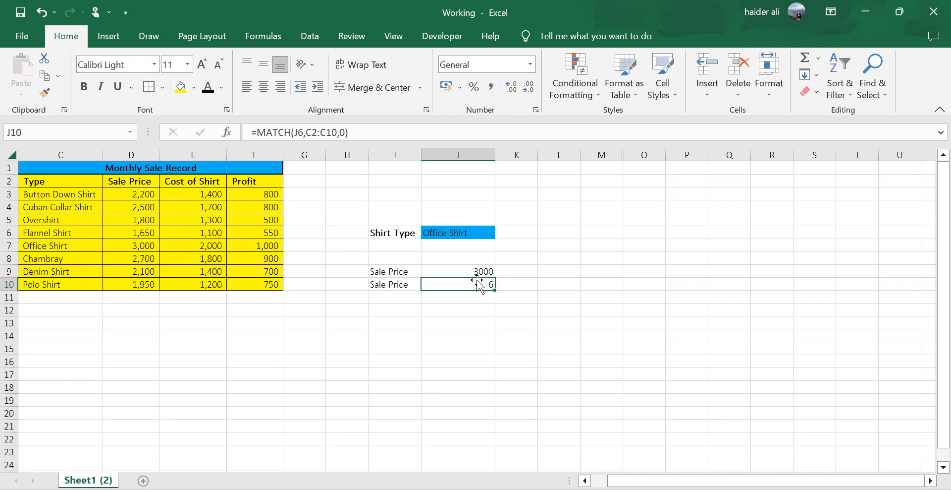
left_click(57, 246)
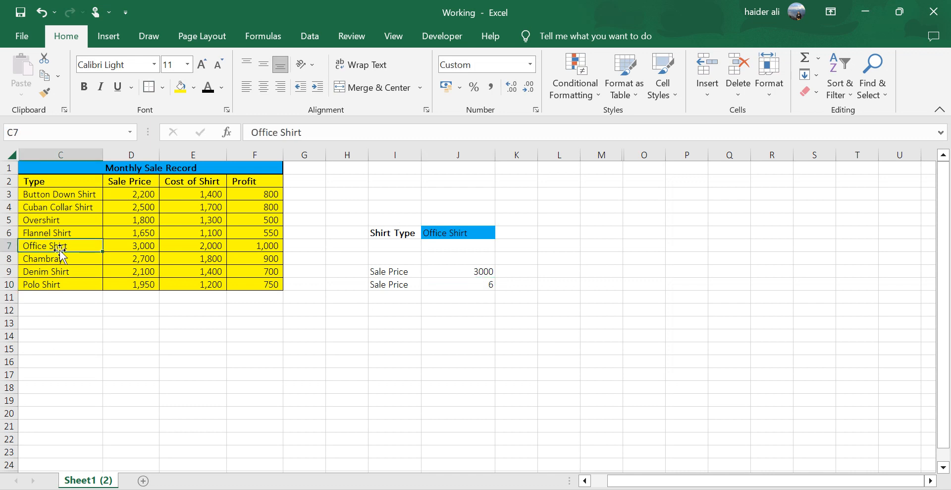
left_click(50, 155)
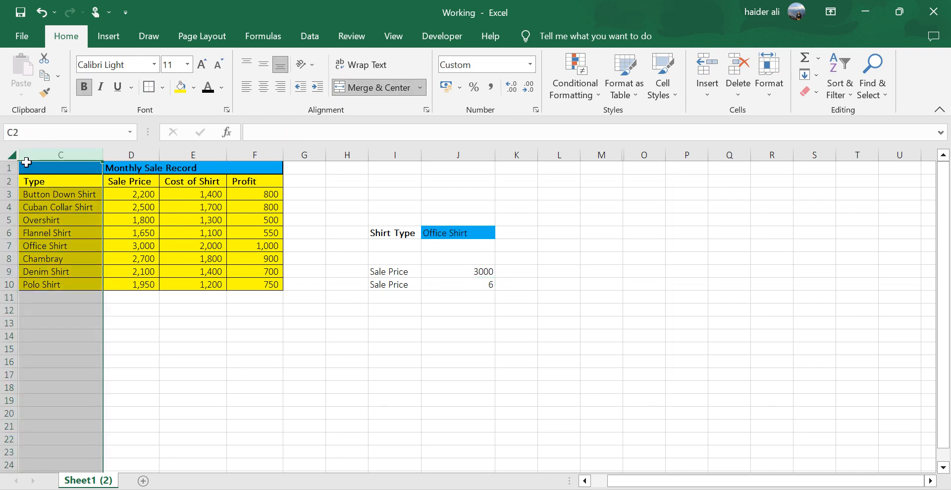
Unhide the Month and Country columns (A and B) of the Monthly Sale Record table.
right_click(31, 155)
left_click(69, 400)
left_click(91, 235)
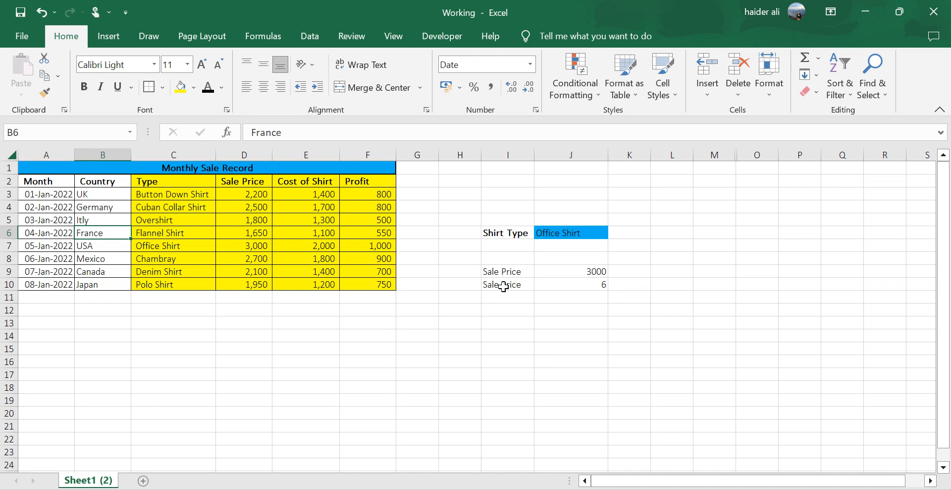
Clear the formulas from the two Sale Price result cells J9:J10.
left_click_drag(587, 270, 588, 288)
key("Delete")
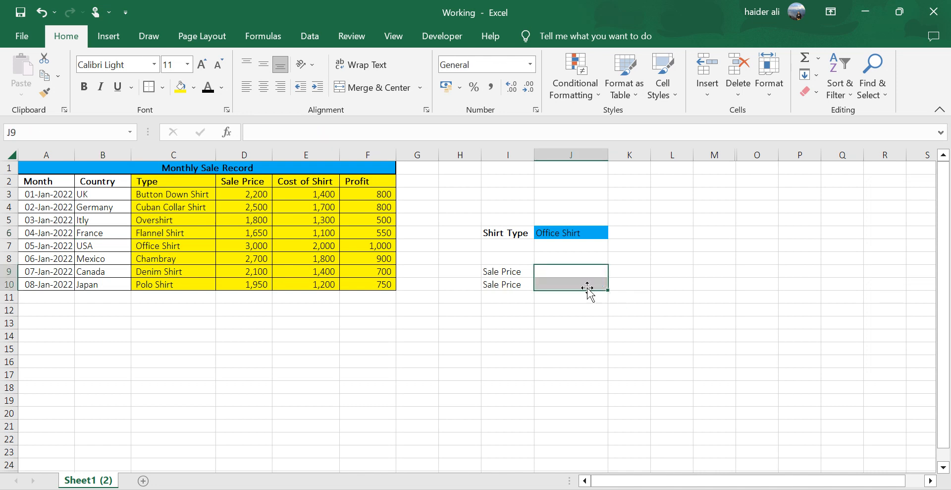
left_click(566, 244)
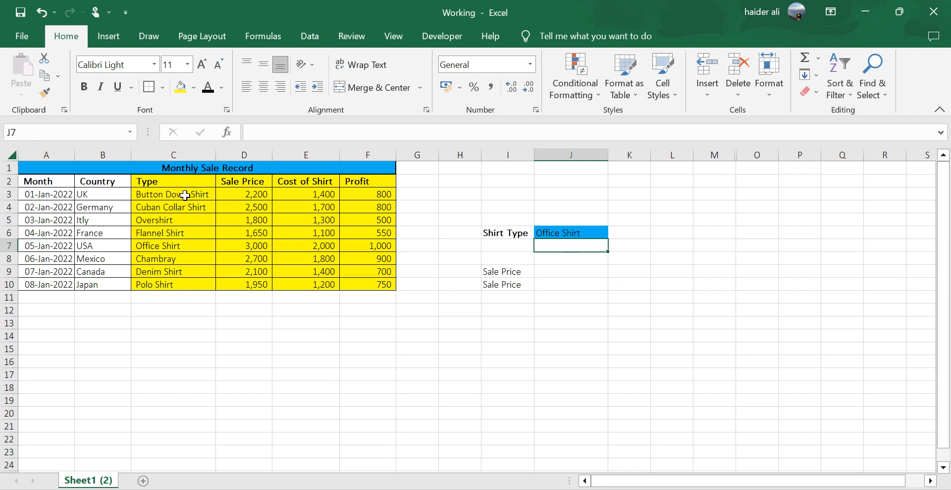
Examine the shirt types offered in the Shirt Type selection list in J6.
left_click(574, 234)
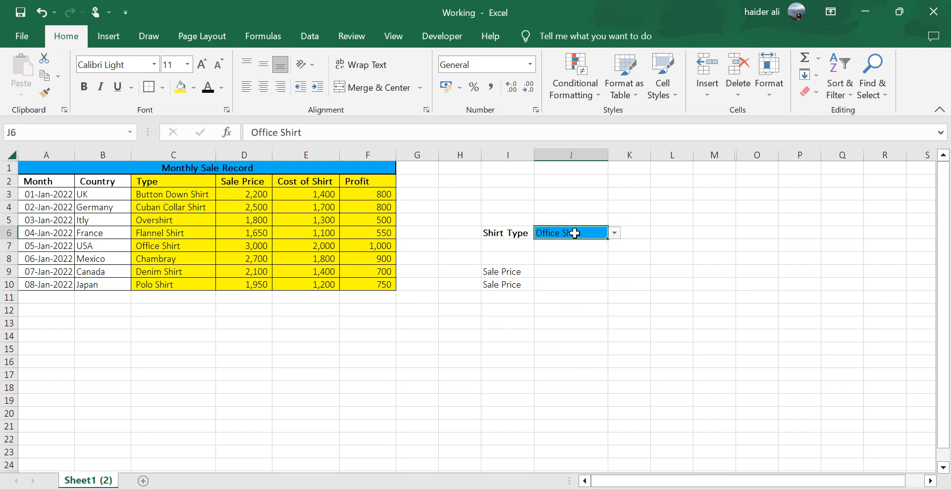
left_click(615, 233)
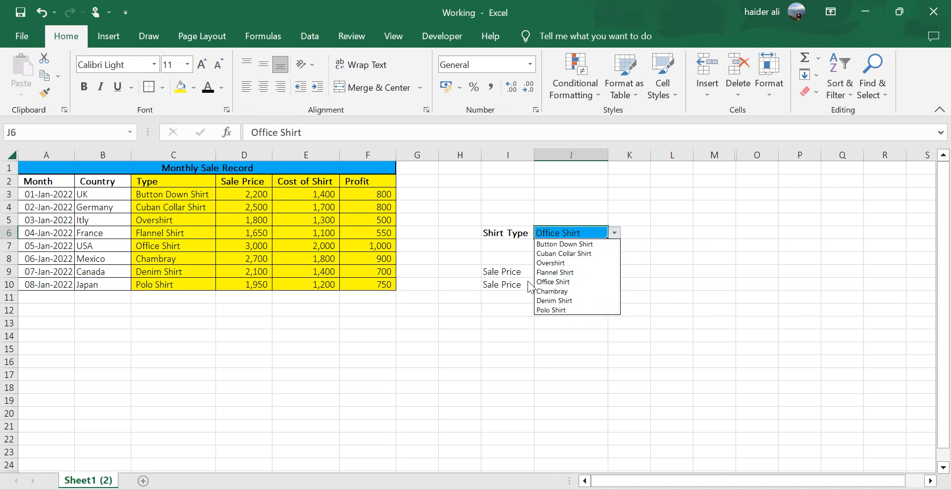
left_click(502, 241)
left_click(578, 268)
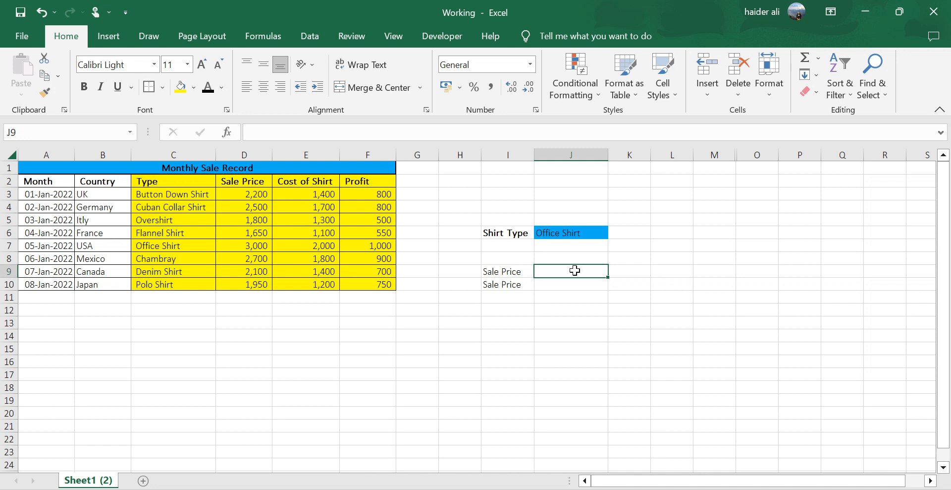
Set the Shirt Type in J6 to Overshirt.
left_click(593, 232)
left_click(614, 233)
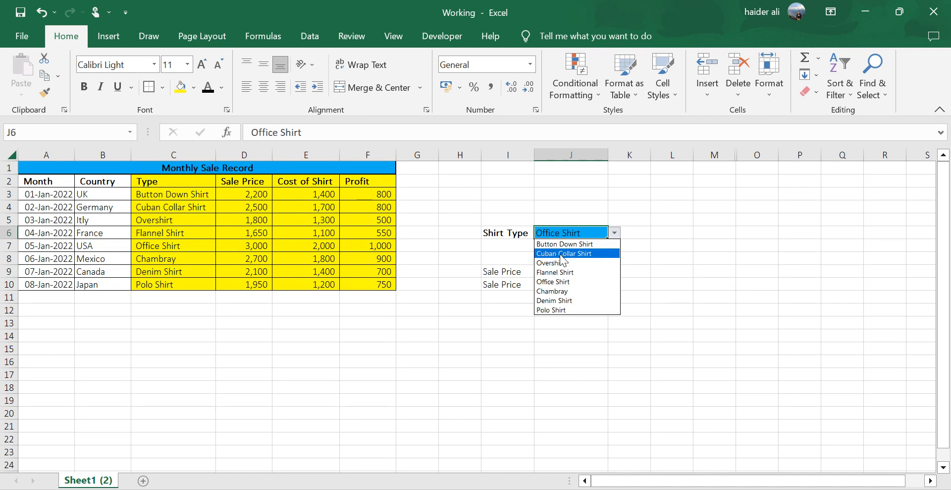
left_click(562, 262)
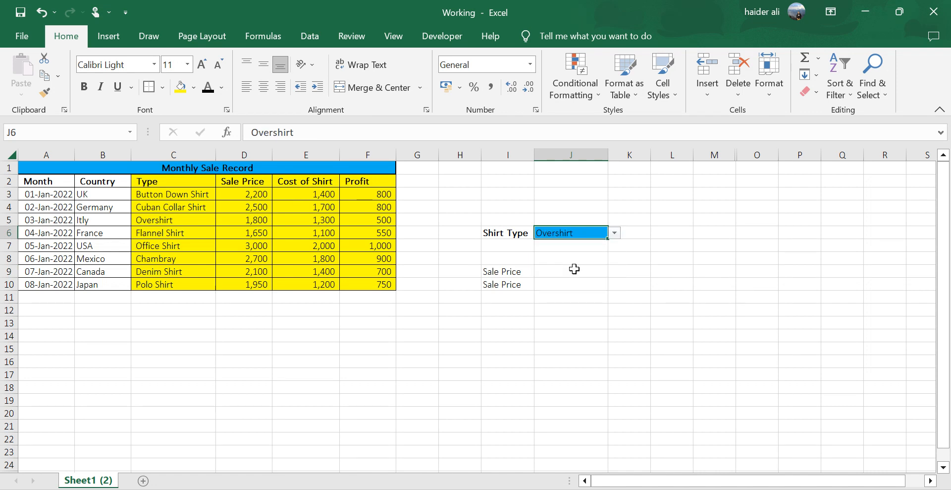
left_click(562, 269)
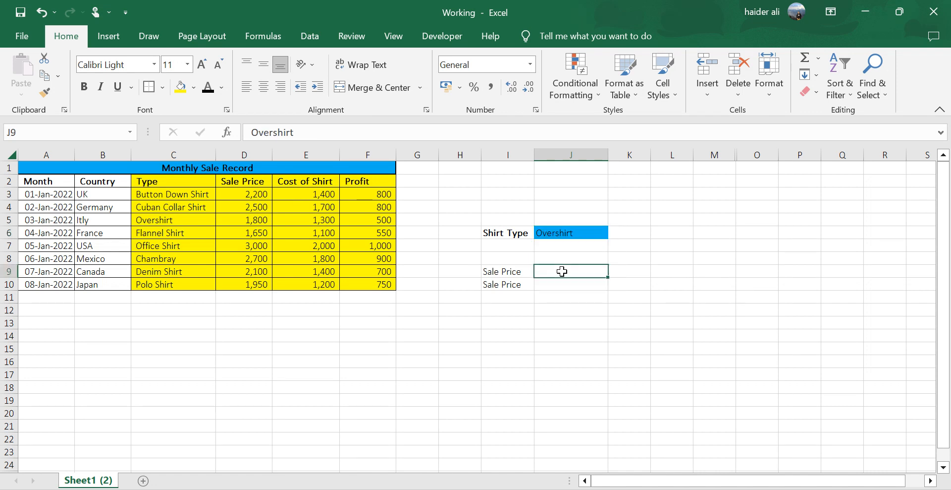
Set the Shirt Type in J6 to Polo Shirt.
left_click(600, 239)
left_click(614, 232)
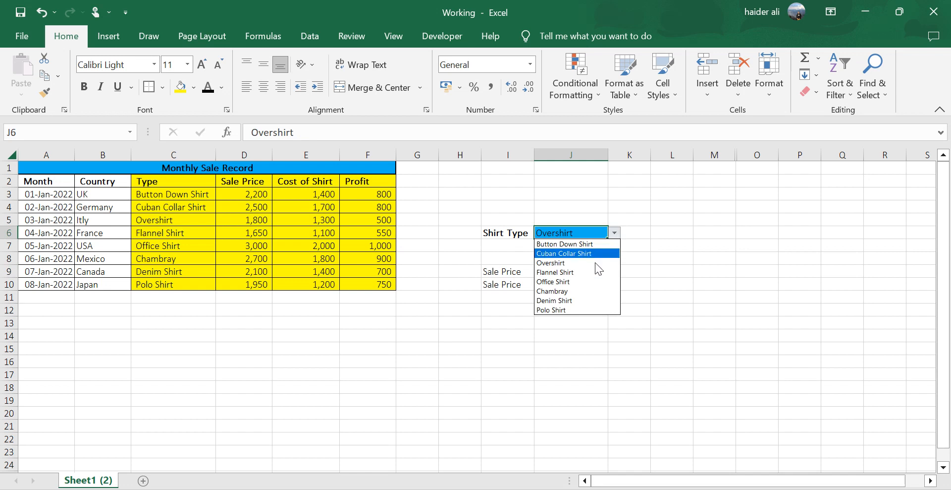
left_click(561, 307)
Start an INDEX formula in J9 with the Sale Price range D2:D10 as its array.
left_click(565, 272)
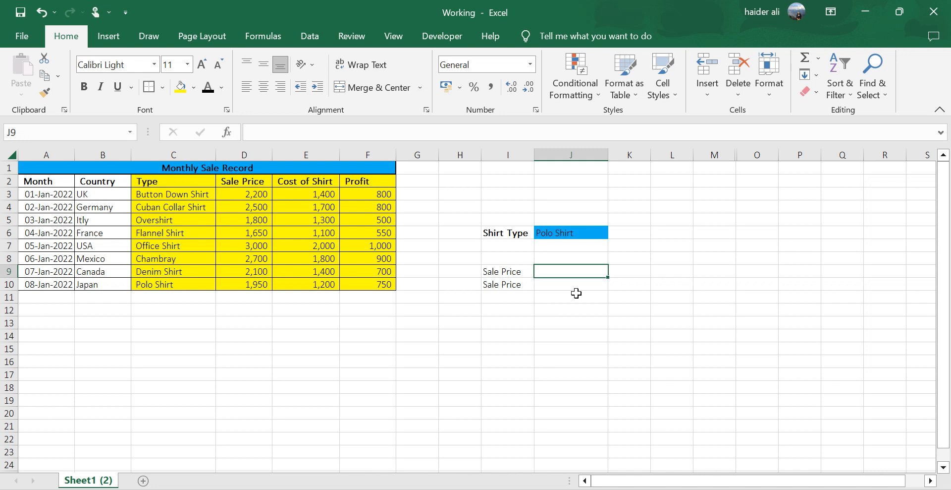
type("=")
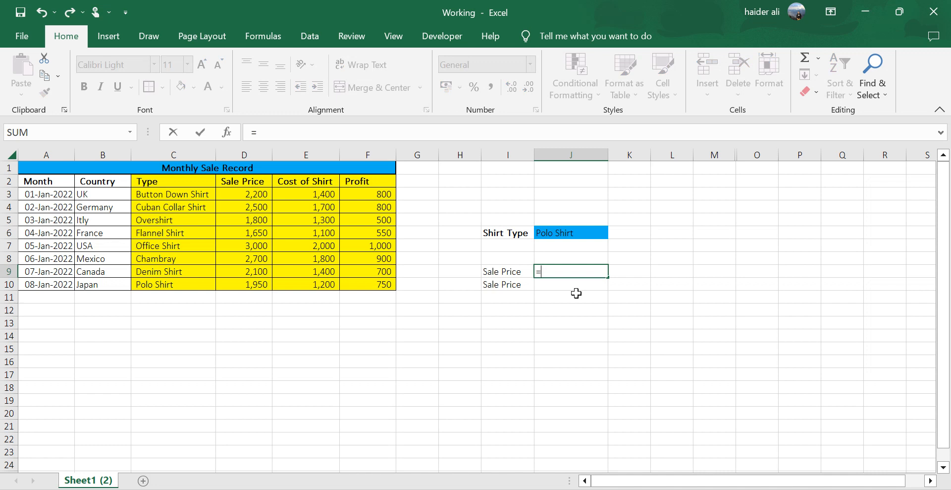
type("index")
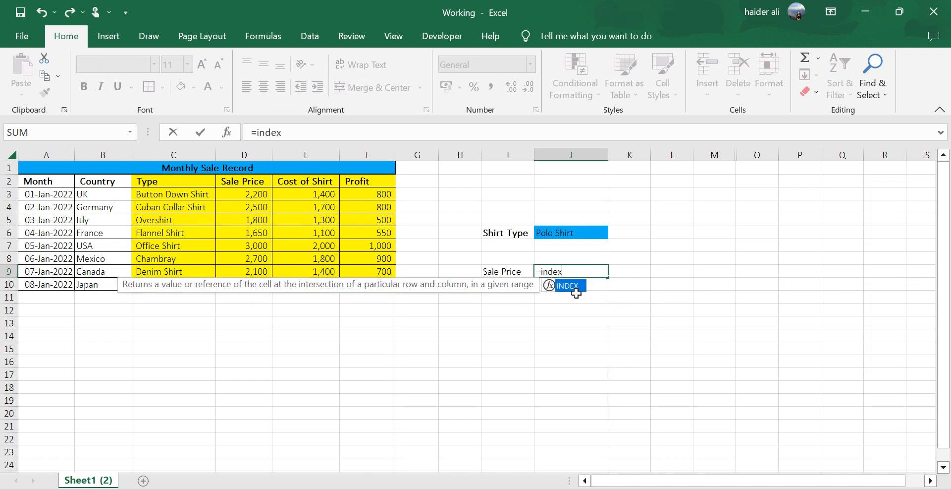
double_click(575, 291)
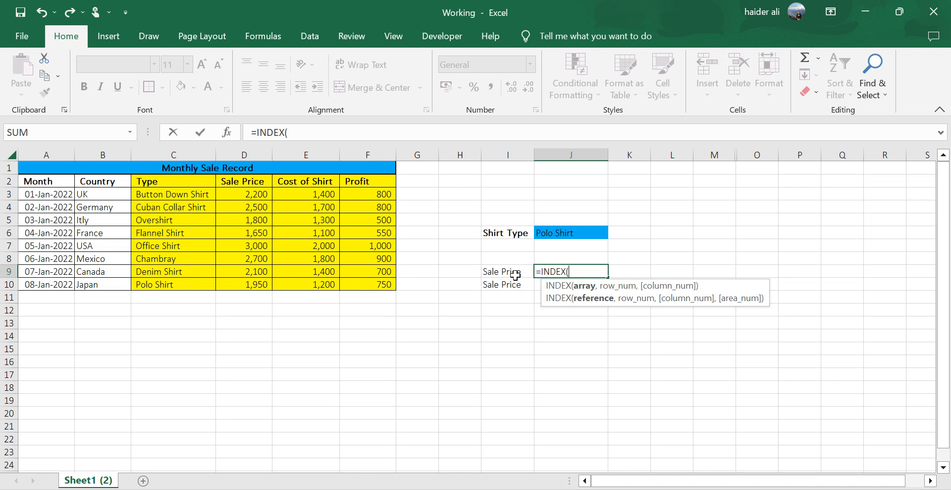
left_click(245, 179)
left_click_drag(249, 194, 251, 281)
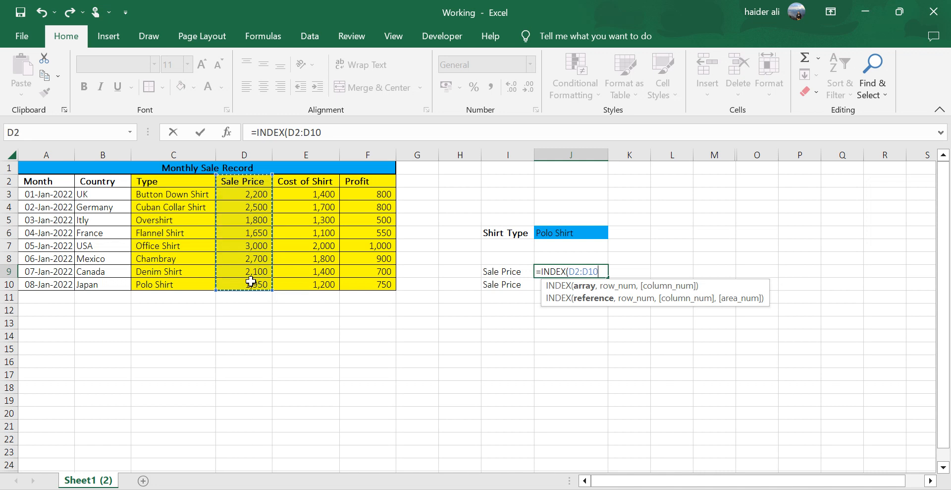
type(",")
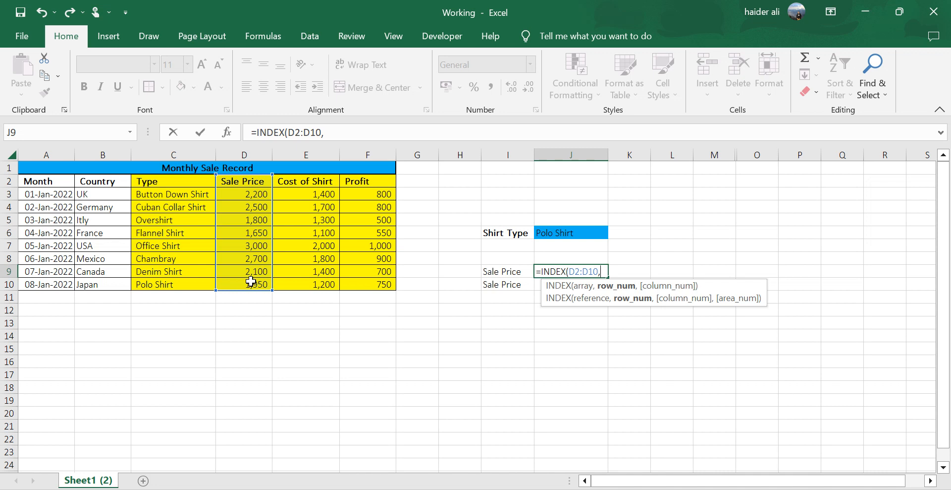
Add MATCH(J6,C2:C10,0) as the row number of the INDEX formula, using an exact match on the shirt type.
type("match")
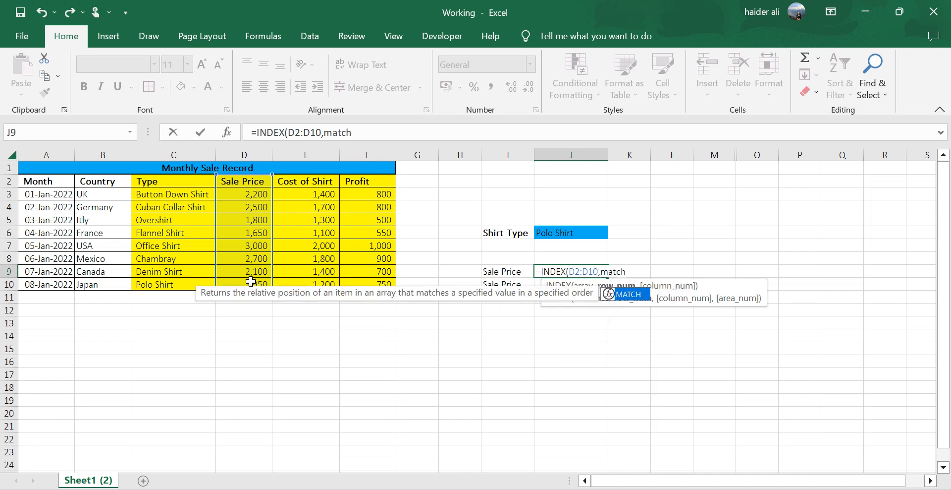
key("Tab")
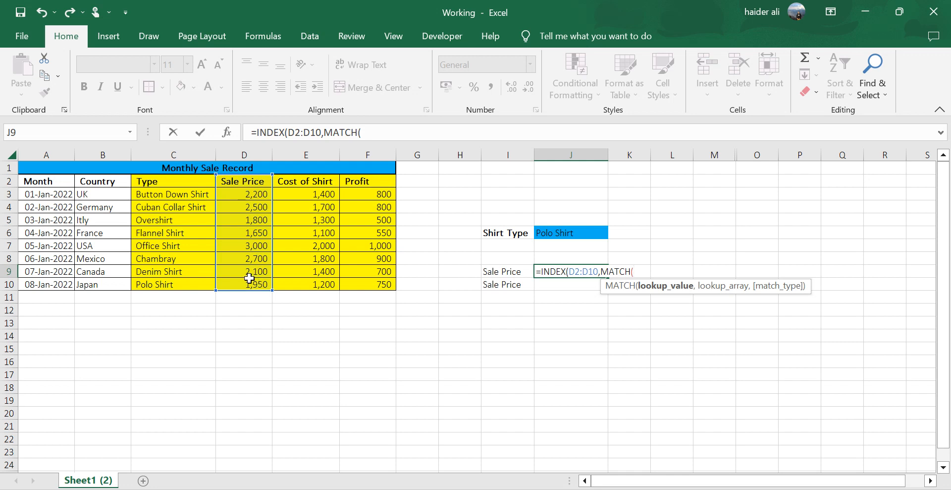
left_click(588, 232)
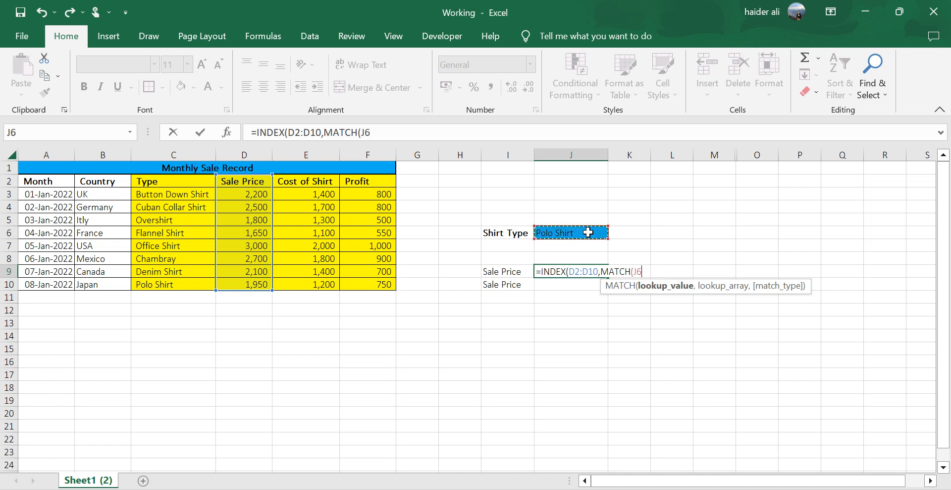
type(",")
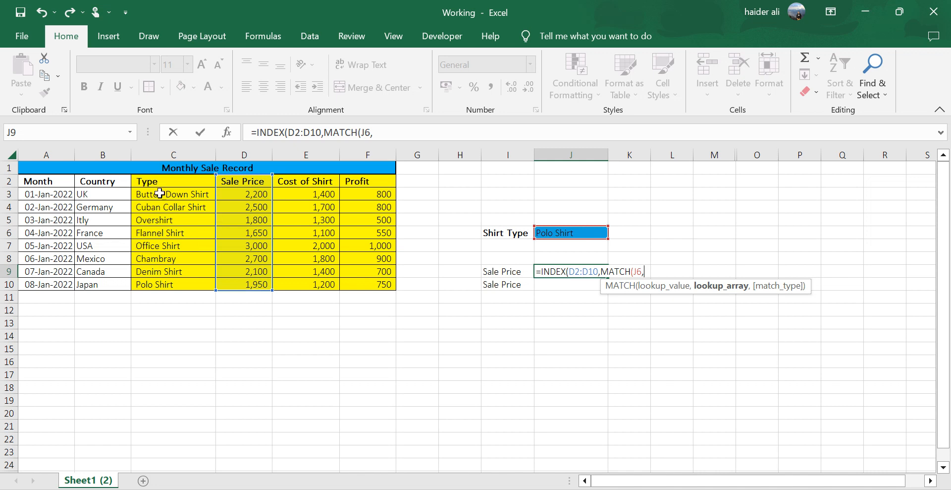
left_click_drag(156, 182, 166, 281)
type(",")
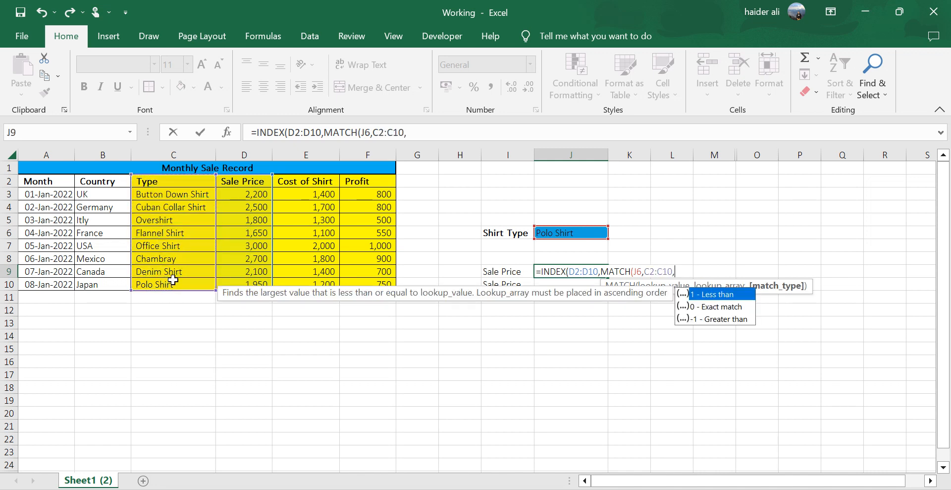
double_click(724, 307)
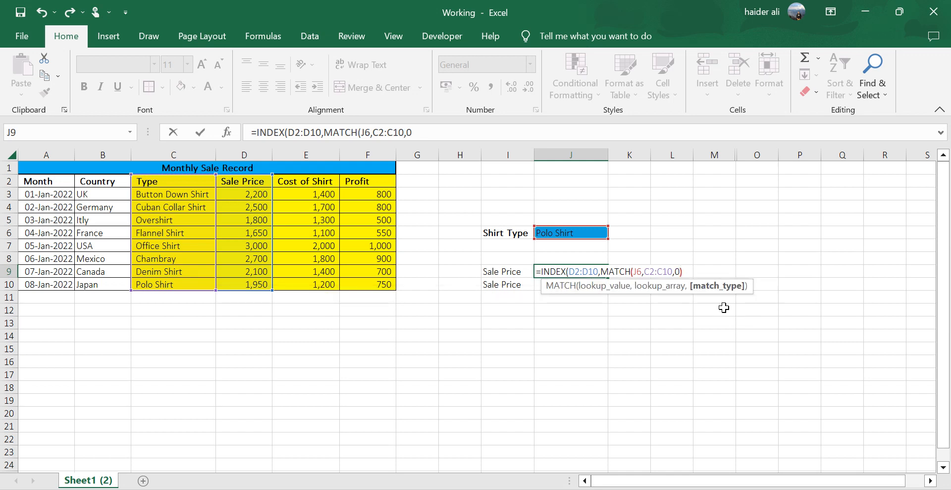
type(")")
Complete J9 as =INDEX(D2:D10,MATCH(J6,C2:C10,0)) with the final closing parenthesis, and check it against the Polo Shirt row.
key("Return")
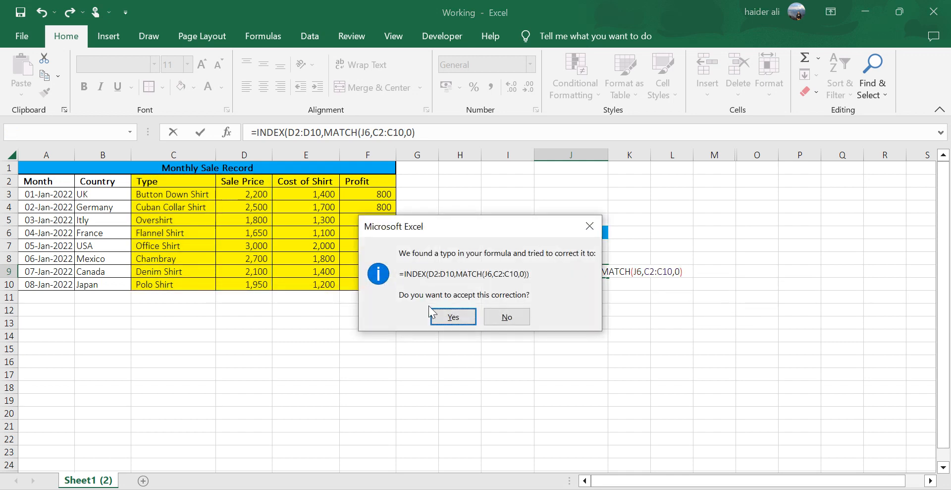
left_click(495, 323)
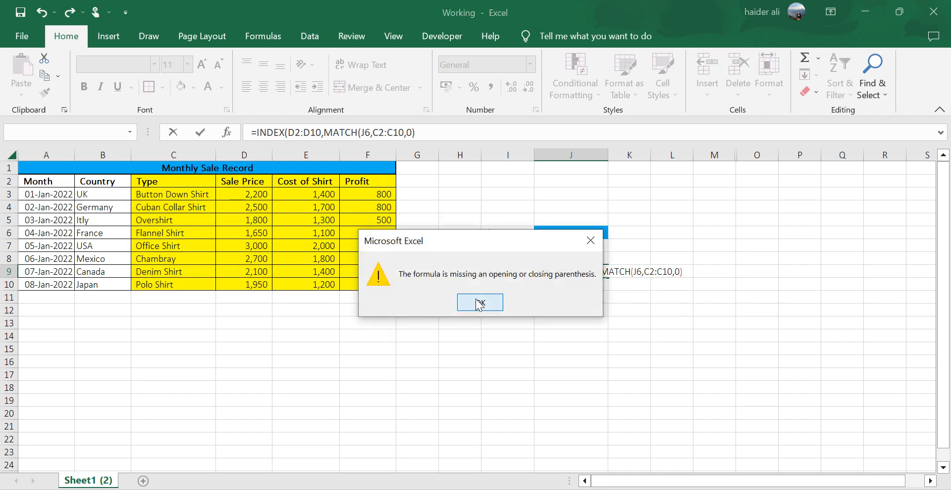
left_click(480, 303)
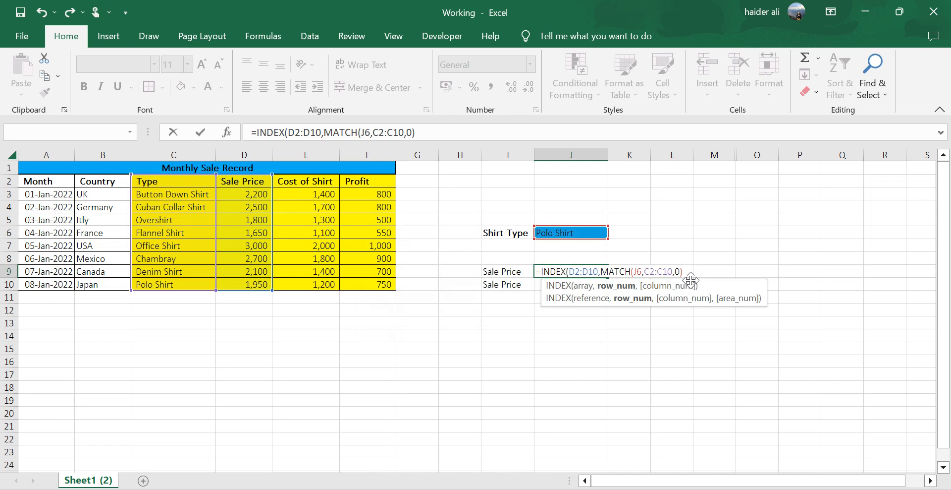
type(")")
key("Return")
key("Up")
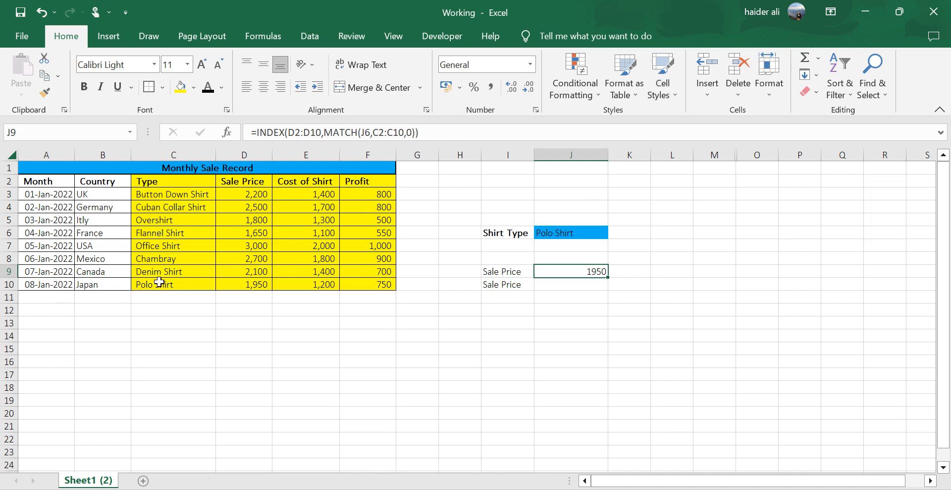
left_click_drag(159, 281, 261, 283)
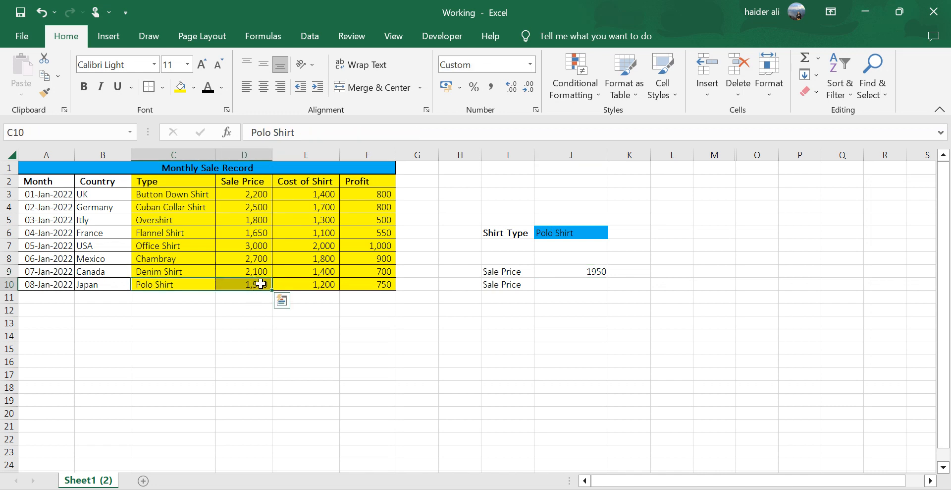
Change the second result label in I10 to Profit.
left_click(530, 288)
left_click(542, 285)
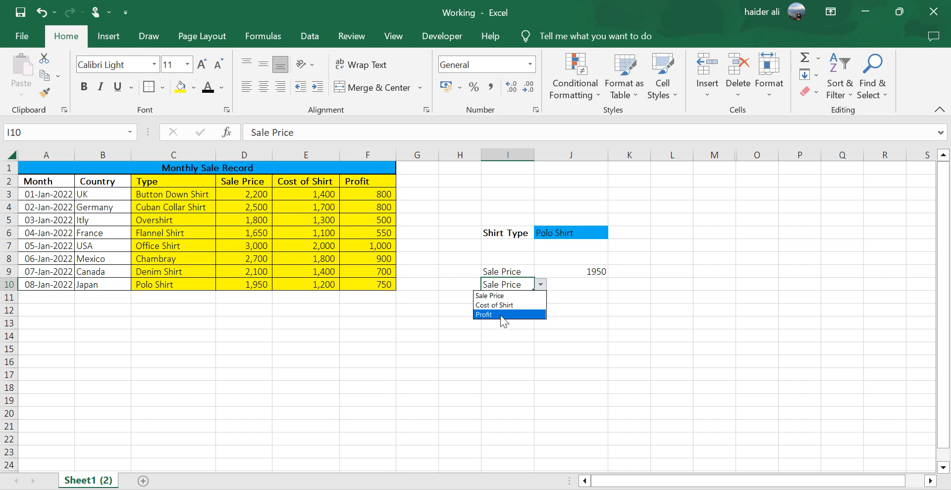
left_click(501, 314)
Start an INDEX formula in J10 with the Profit range F2:F10 as its array.
left_click(589, 286)
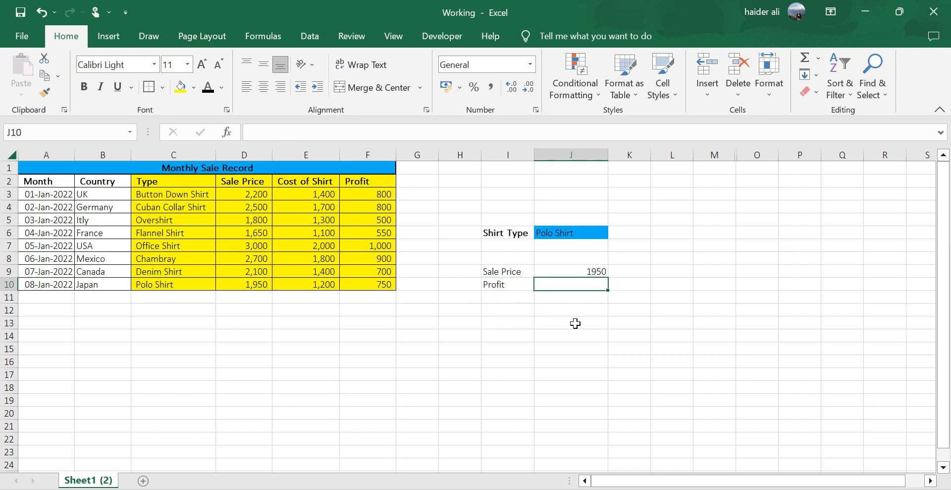
type("=index")
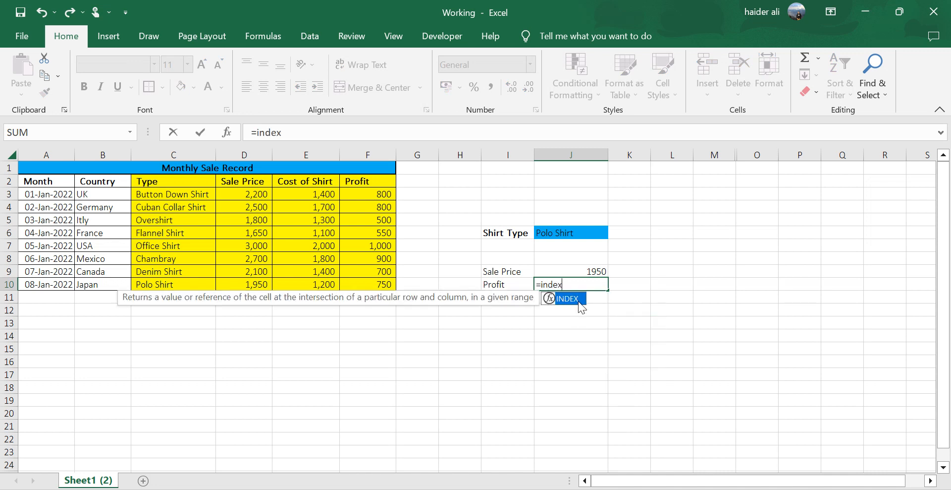
double_click(578, 301)
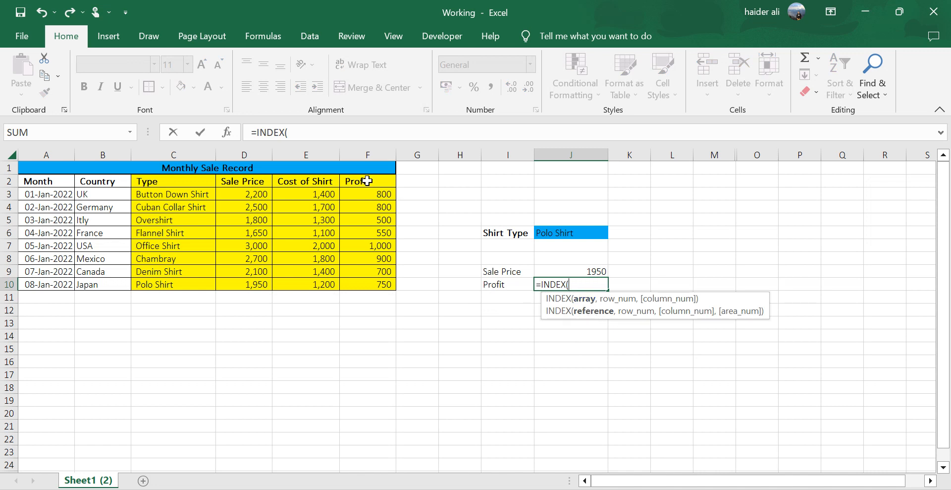
left_click_drag(367, 181, 372, 286)
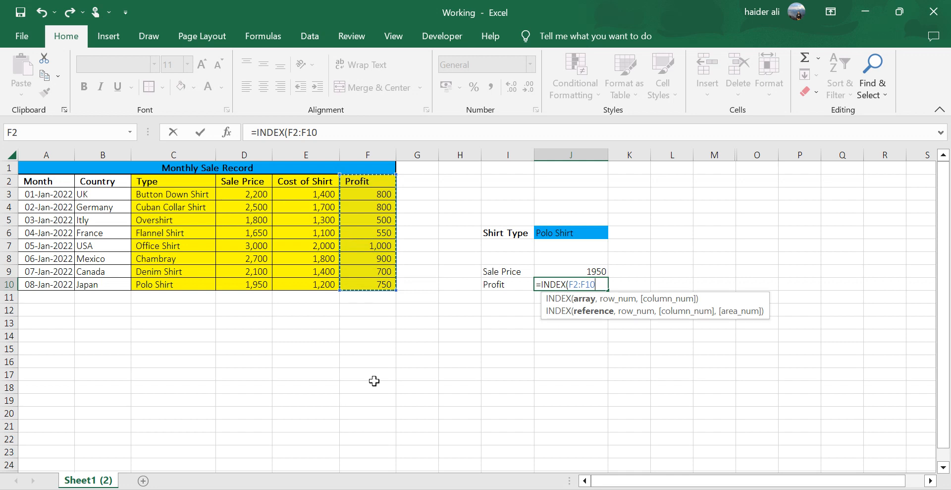
type(",")
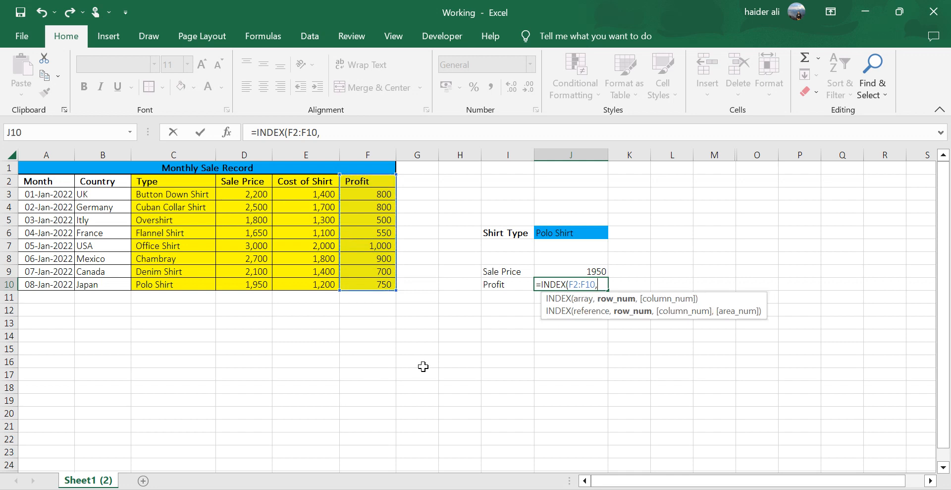
type("match")
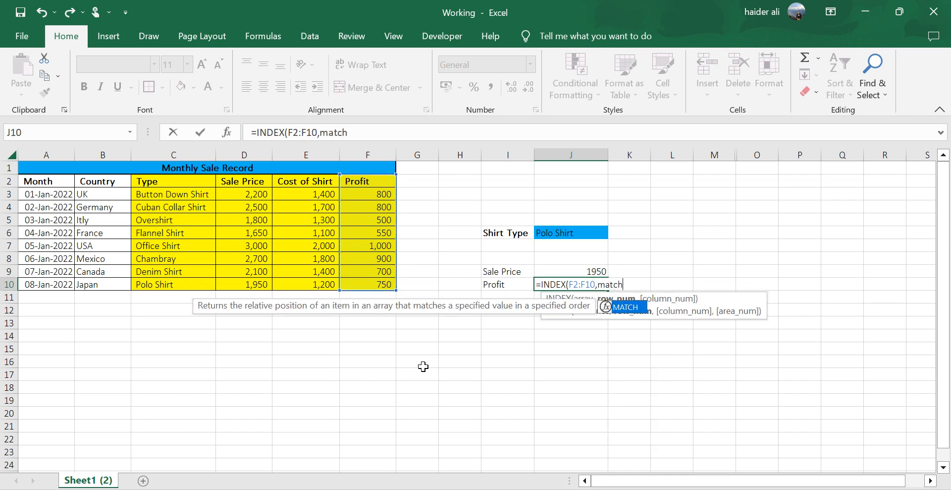
Complete J10 as =INDEX(F2:F10,MATCH(J6,C2:C10,0)), finding the row by an exact match on the shirt type.
key("Tab")
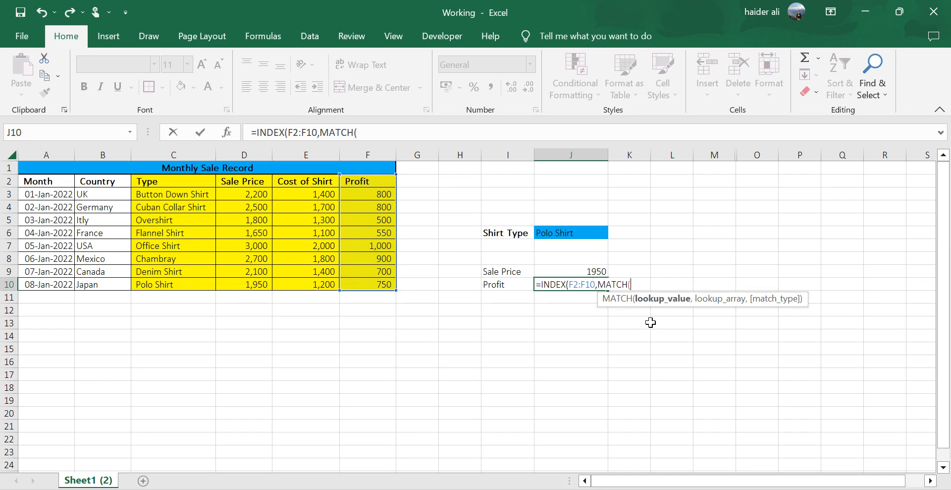
left_click(572, 236)
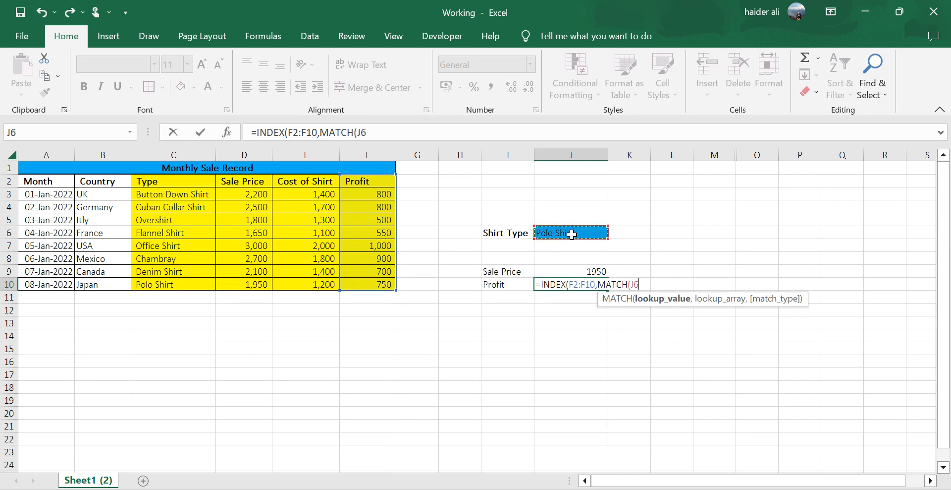
type(",")
left_click_drag(176, 181, 178, 283)
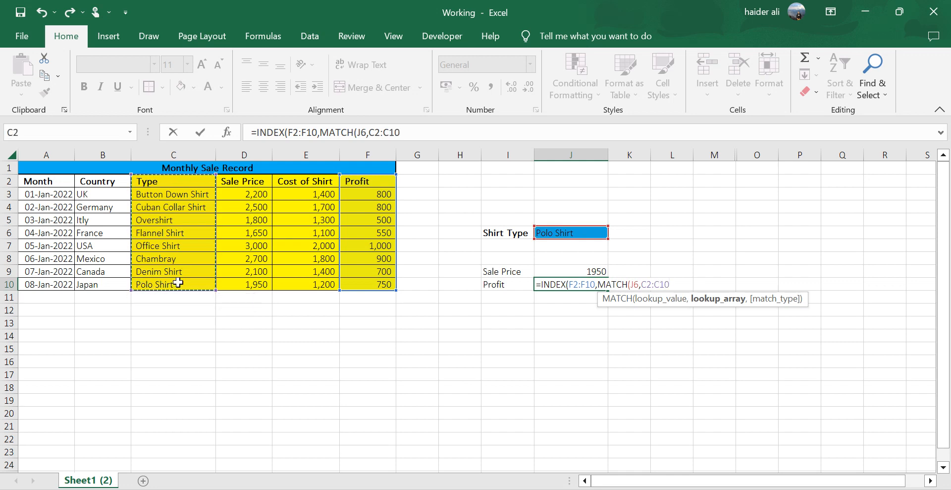
type(",")
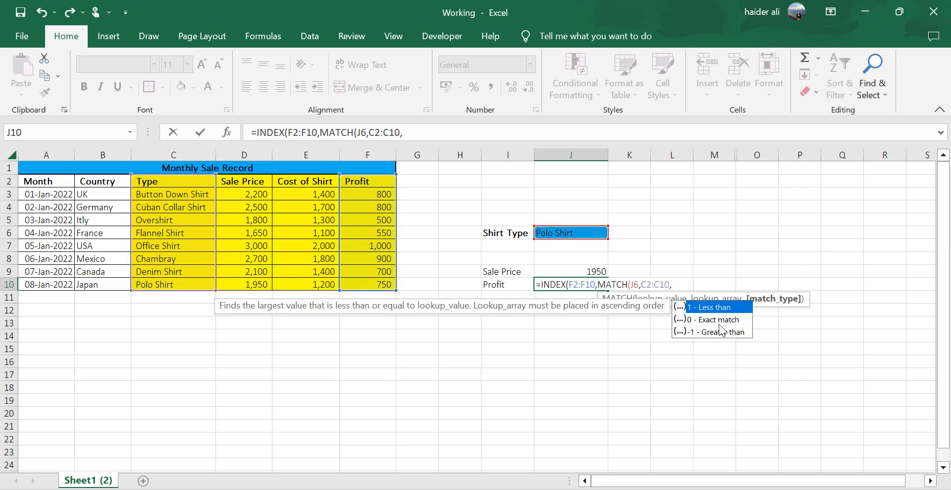
double_click(718, 320)
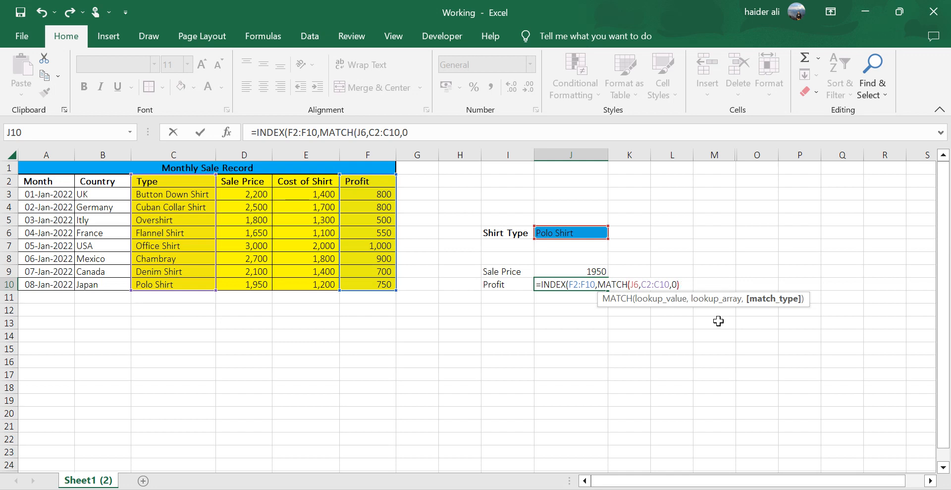
type("))")
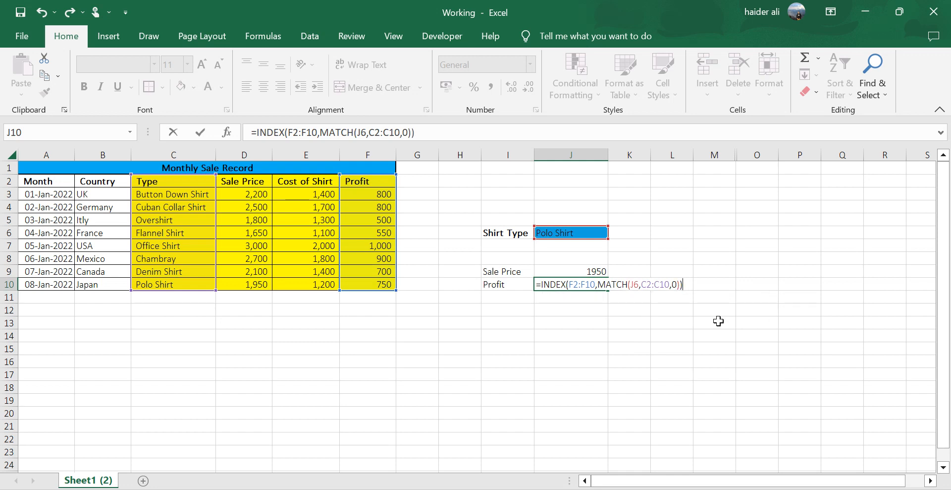
key("Return")
key("Up")
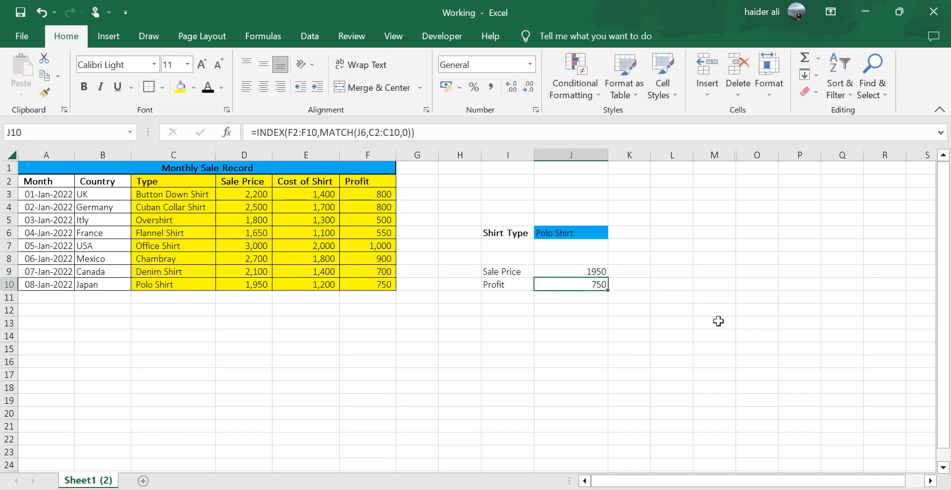
Set the shirt type in J6 to Overshirt and check the Sale Price and Profit results in rows 9 and 10.
left_click(597, 234)
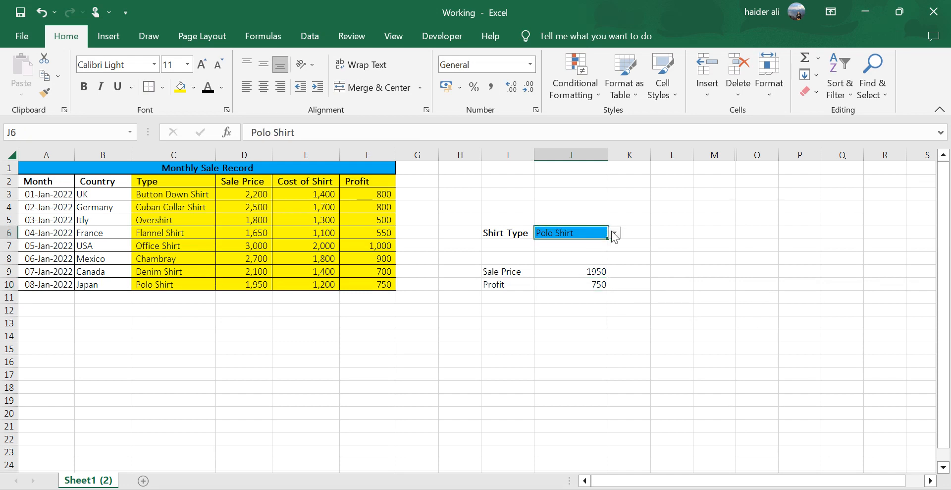
left_click(614, 233)
left_click(564, 263)
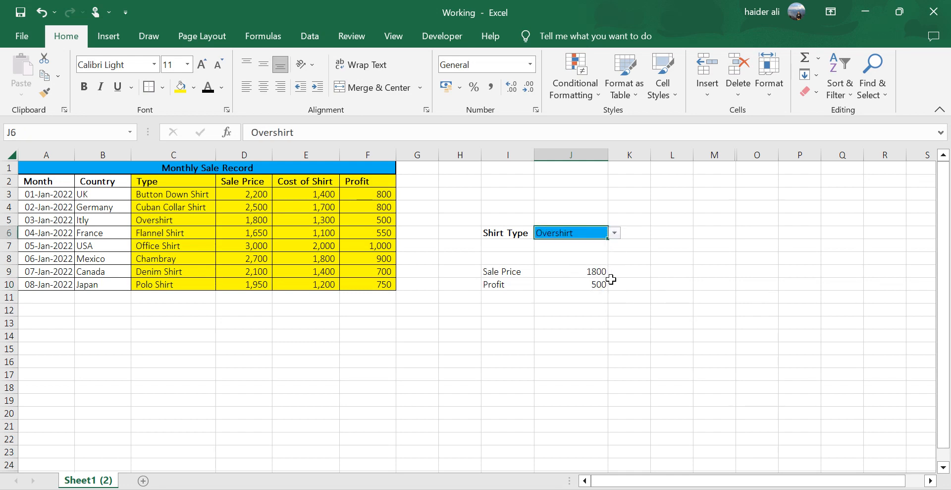
left_click_drag(518, 274, 603, 278)
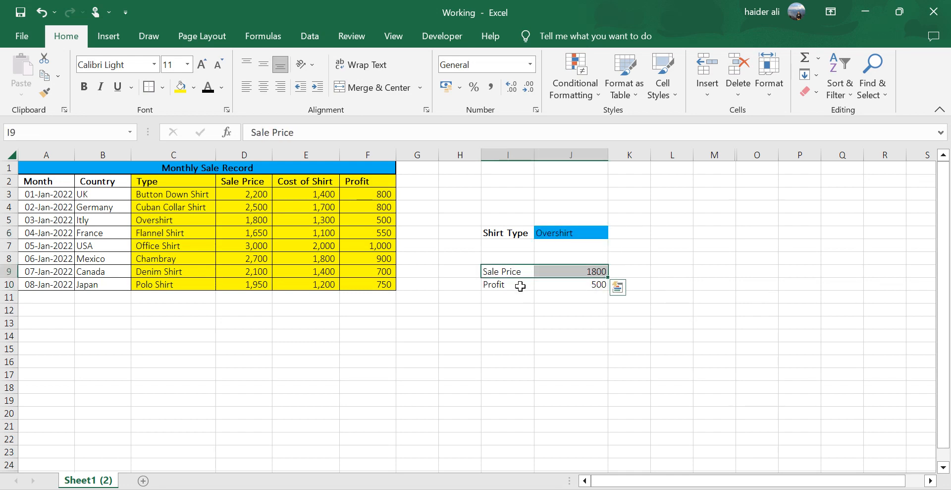
left_click_drag(515, 287, 598, 283)
left_click(558, 331)
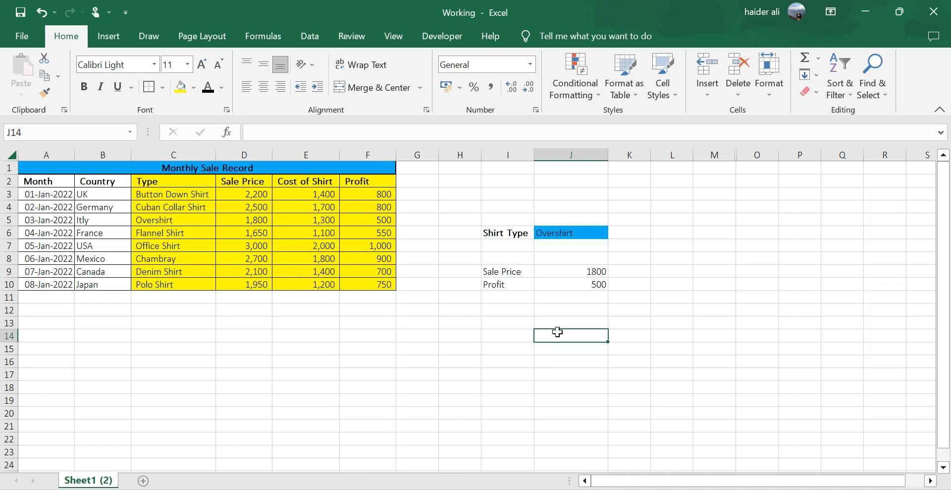
left_click(521, 284)
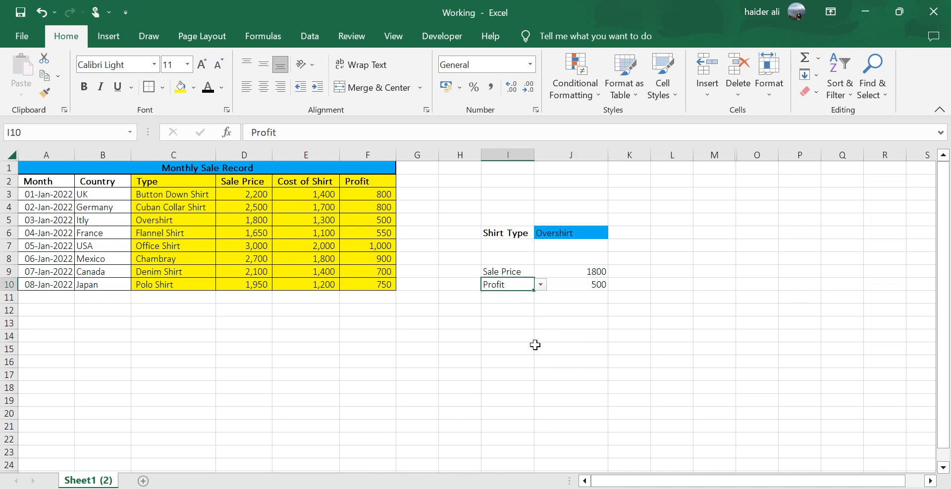
left_click(540, 283)
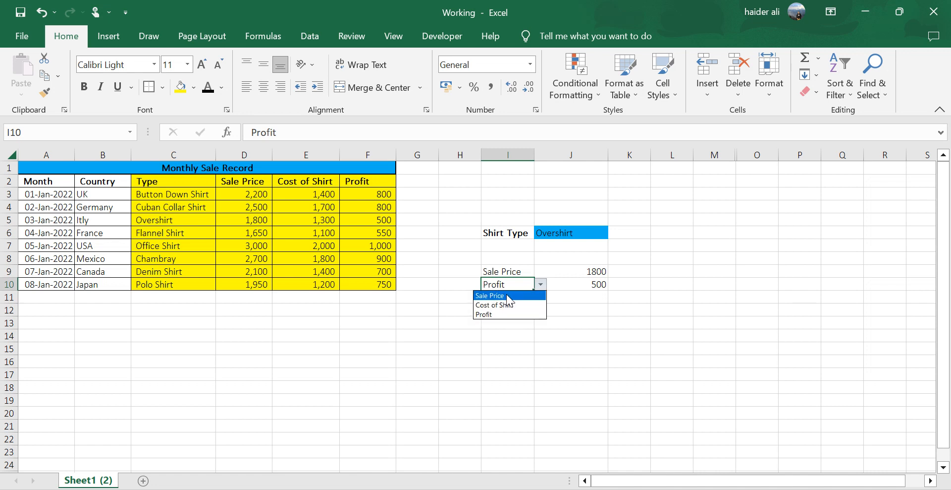
left_click(457, 252)
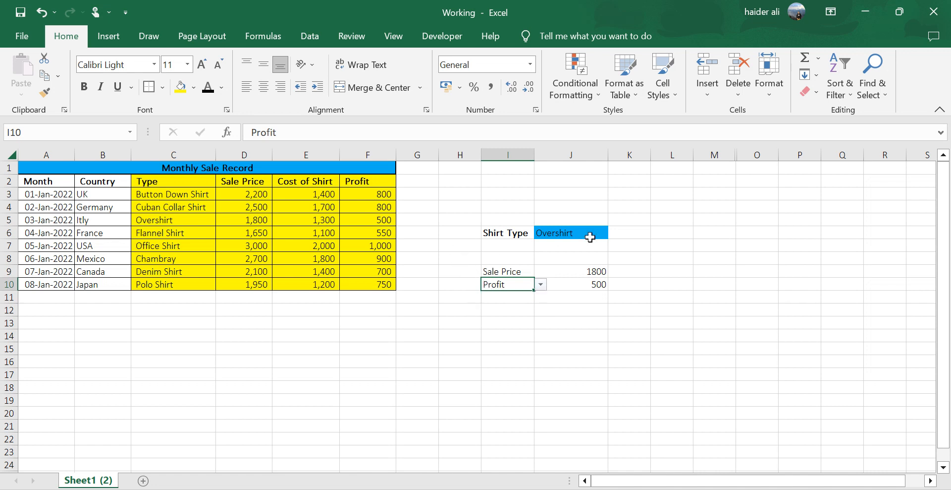
Set the shirt type in J6 to Office Shirt.
left_click(591, 233)
left_click(614, 233)
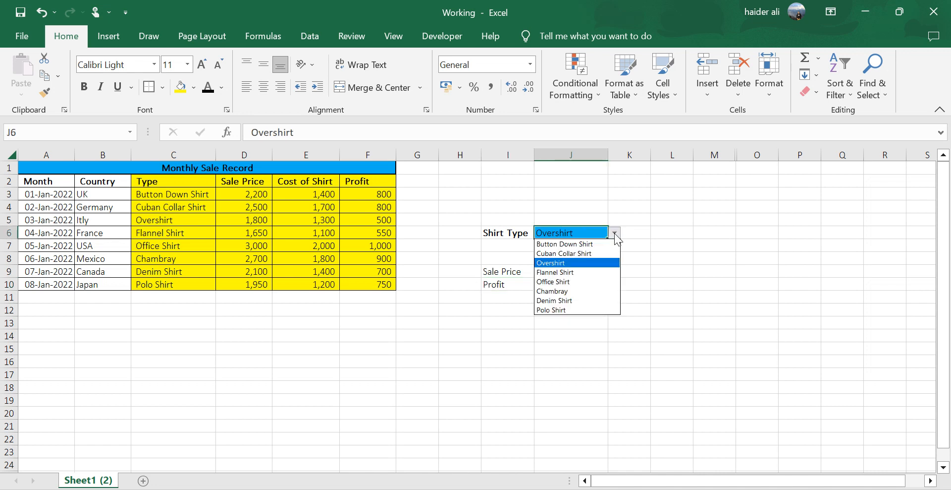
left_click(569, 281)
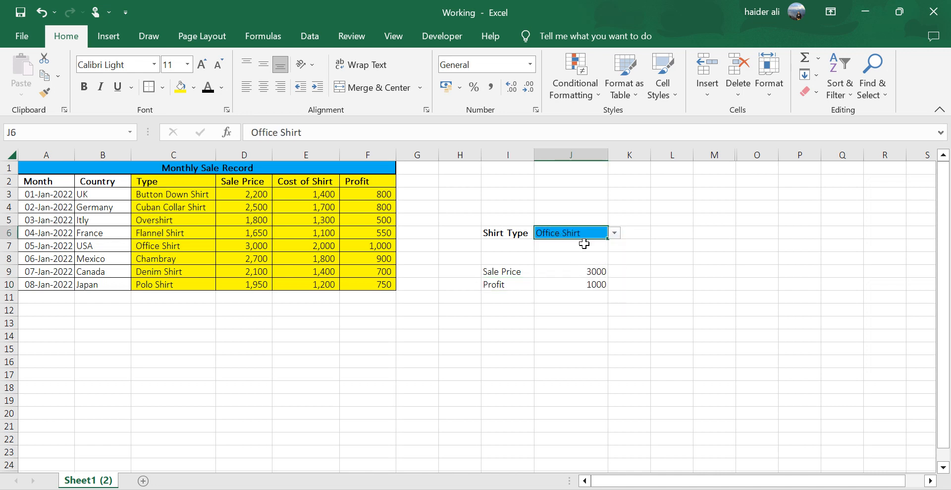
Change the second result label in I10 to Cost of Shirt and check the formula in J10.
left_click(520, 285)
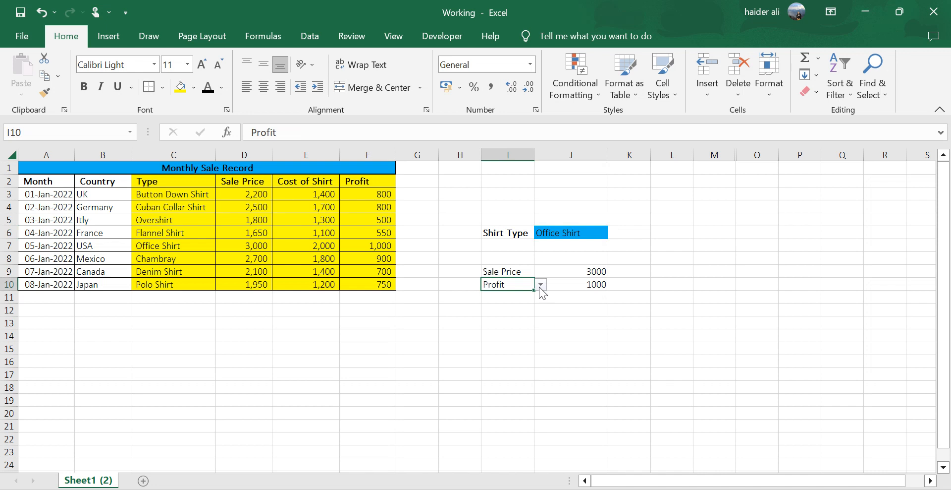
left_click(540, 286)
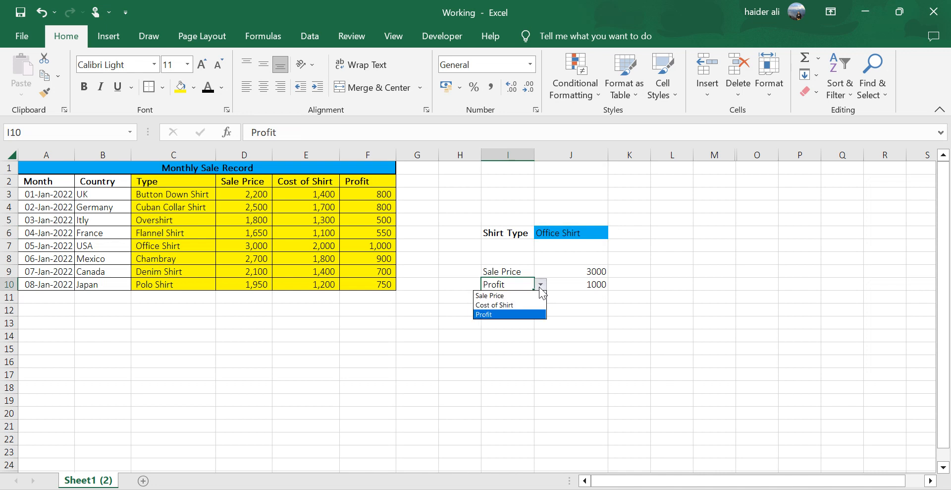
left_click(502, 305)
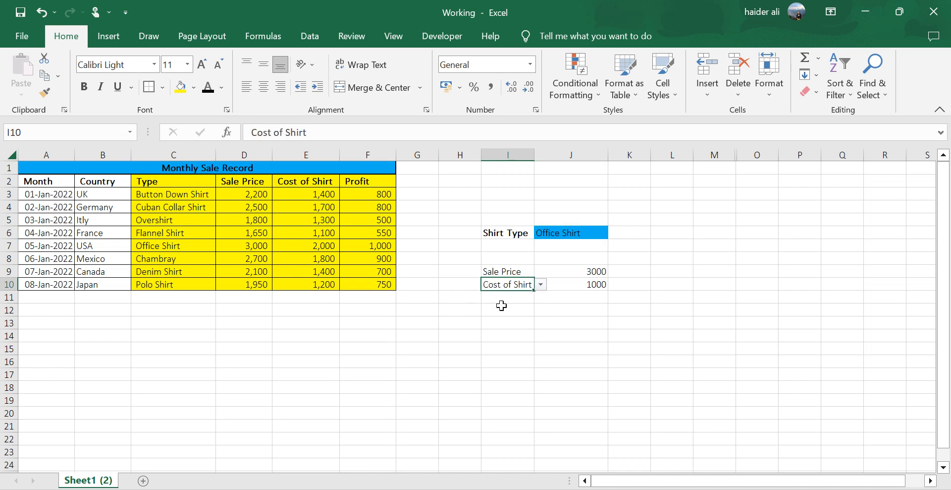
left_click(577, 285)
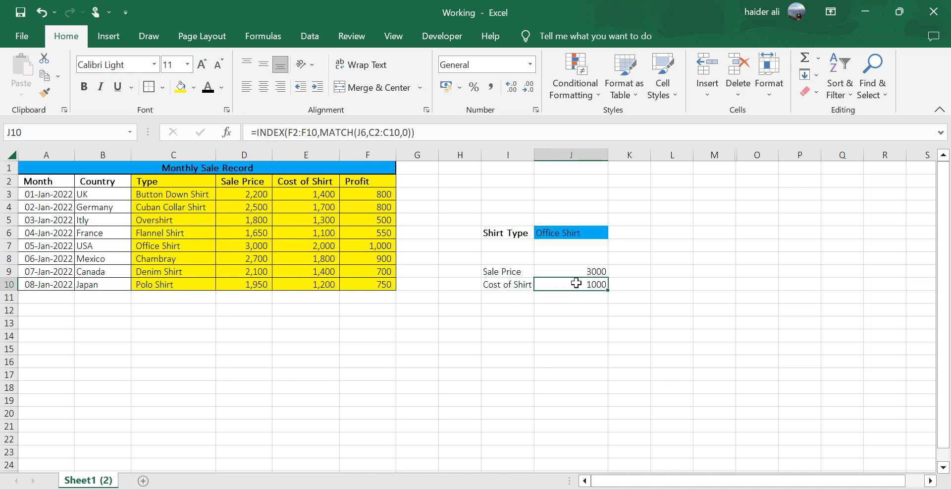
Change the second result label in I10 back to Profit.
left_click(521, 284)
left_click(541, 284)
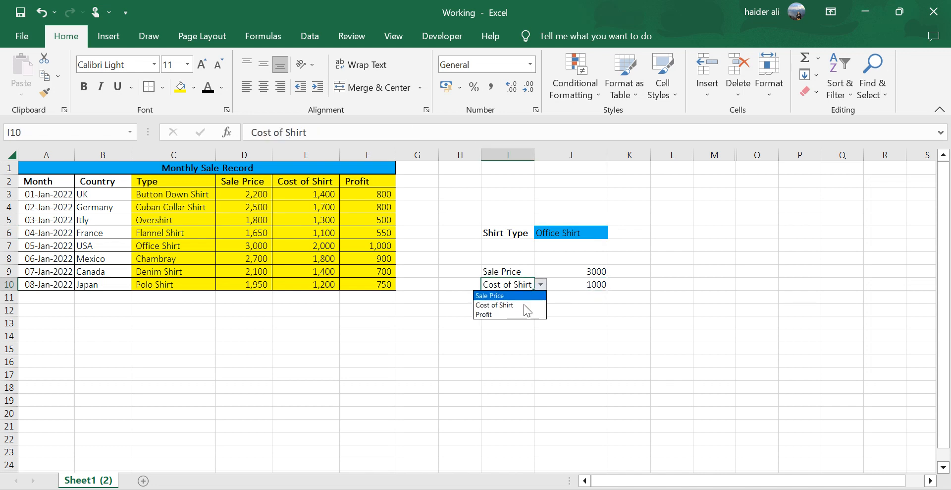
left_click(505, 318)
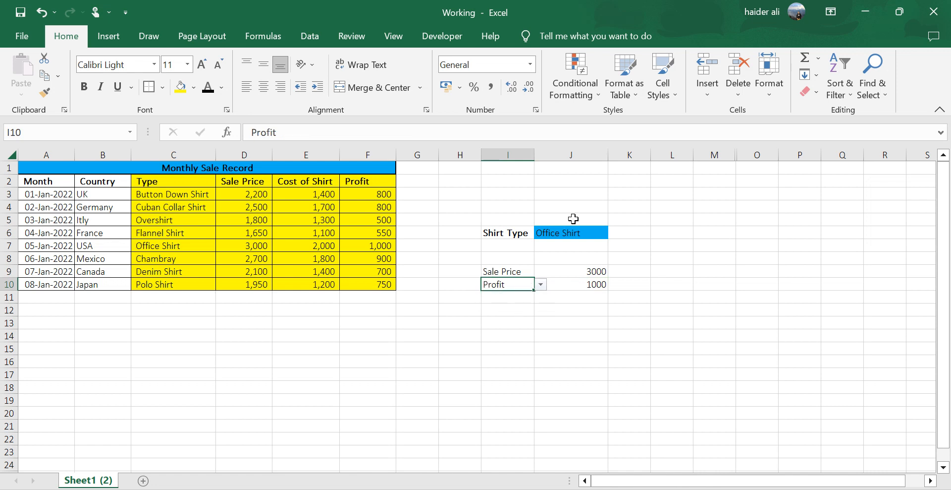
Set the shirt type in J6 back to Overshirt.
left_click(588, 232)
left_click(614, 233)
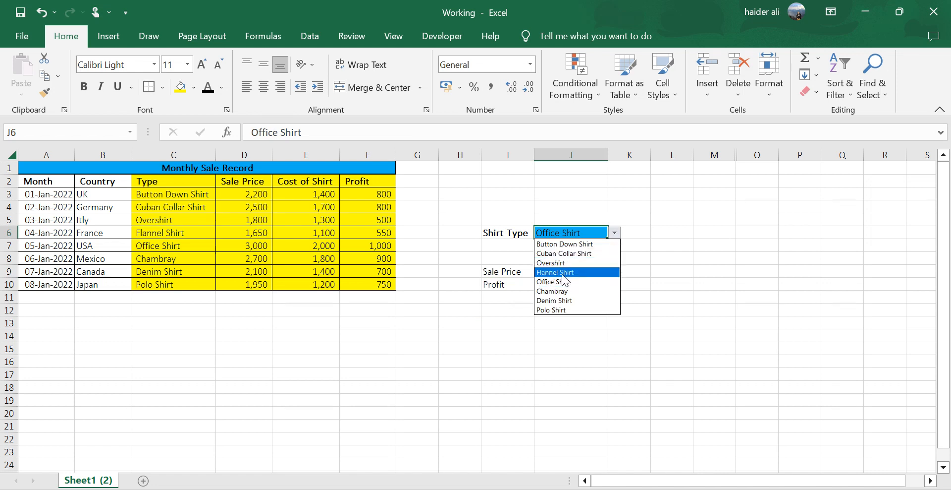
left_click(553, 263)
left_click(512, 282)
left_click(540, 285)
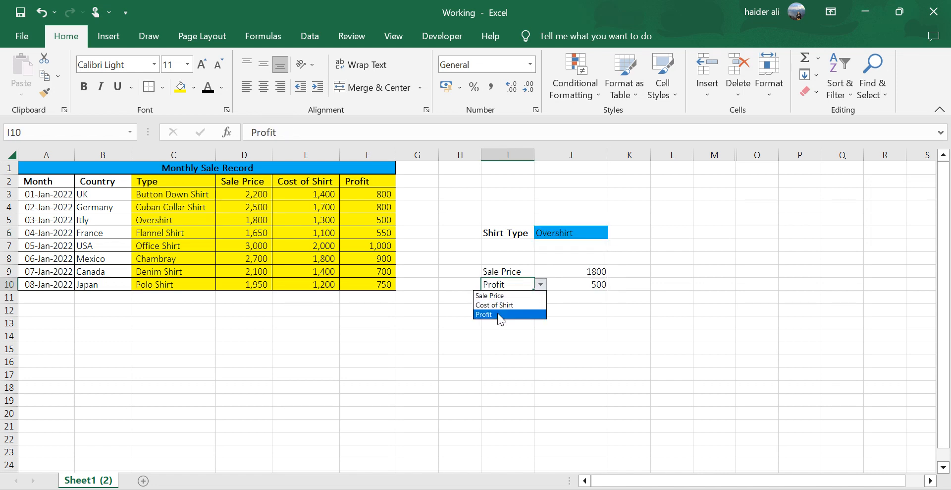
left_click(586, 286)
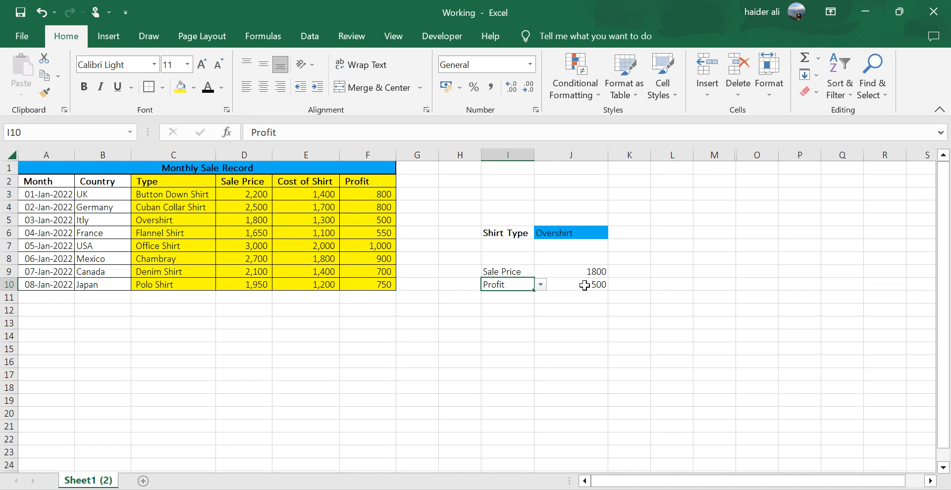
Extend the INDEX array in the J10 formula to D2:F10 so it covers the Sale Price, Cost of Shirt and Profit columns.
left_click(585, 285)
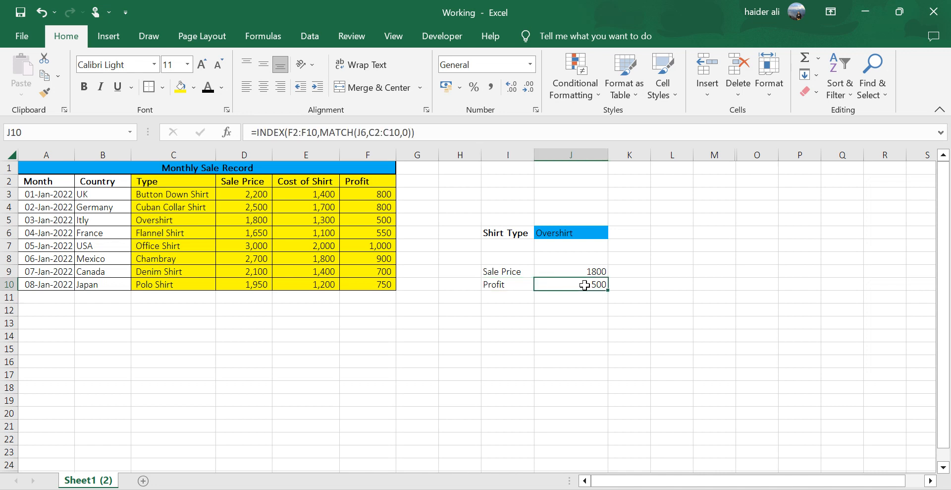
double_click(585, 285)
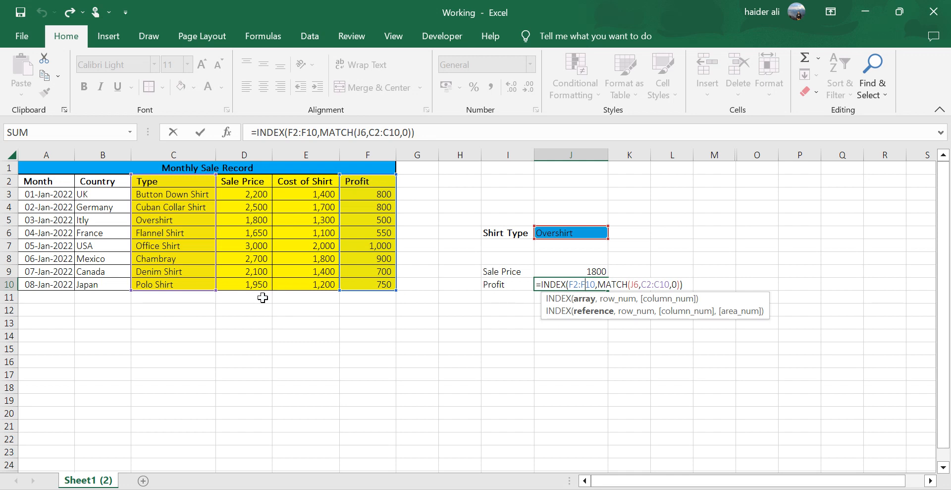
mouse_move(595, 284)
left_mouse_down()
mouse_move(569, 284)
mouse_move(594, 284)
left_mouse_up()
left_click_drag(338, 174, 251, 184)
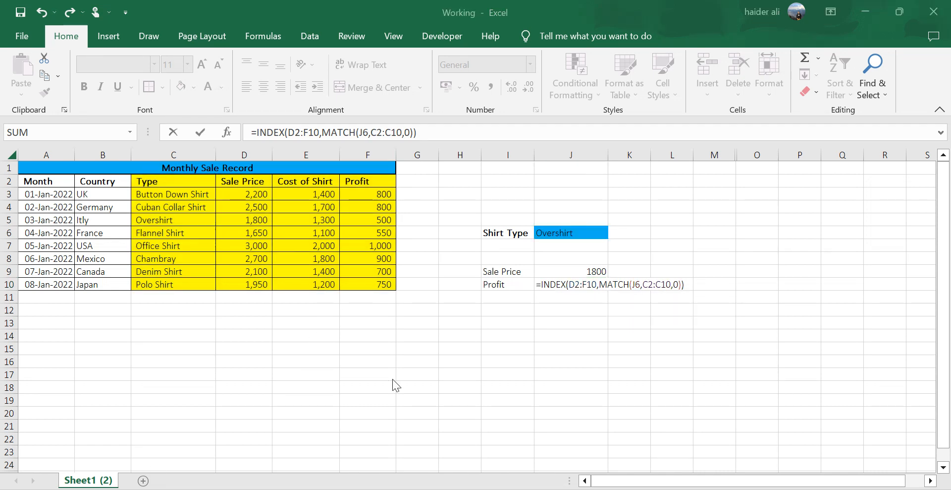
Add MATCH(I10,D2:F2,0) as the column number argument of the INDEX formula in J10 and enter the formula.
left_click(414, 132)
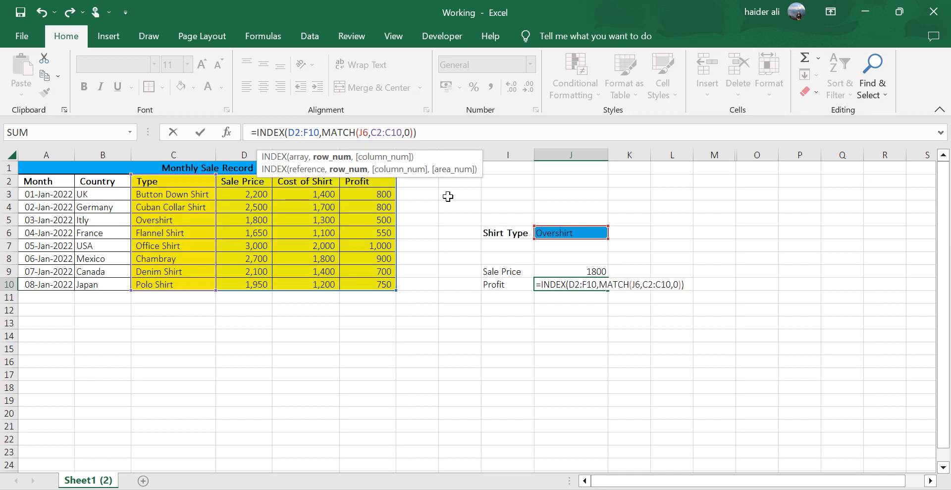
type(",match")
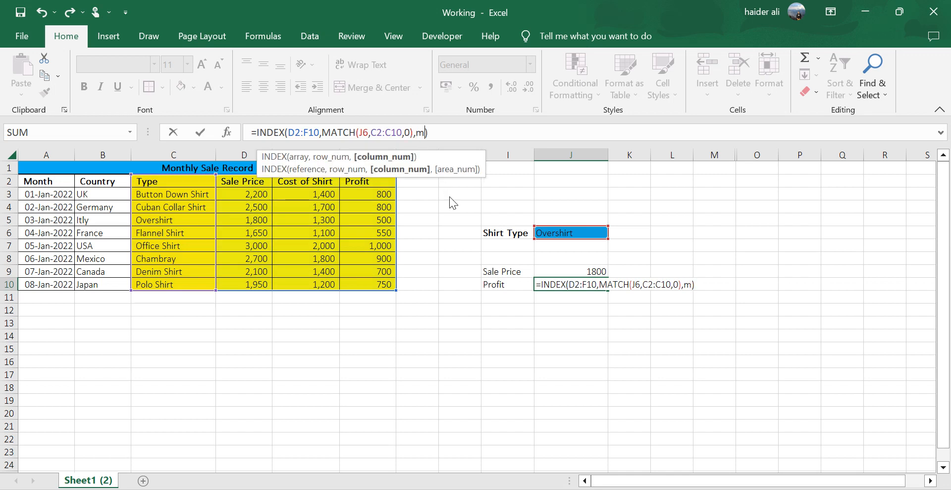
key("Tab")
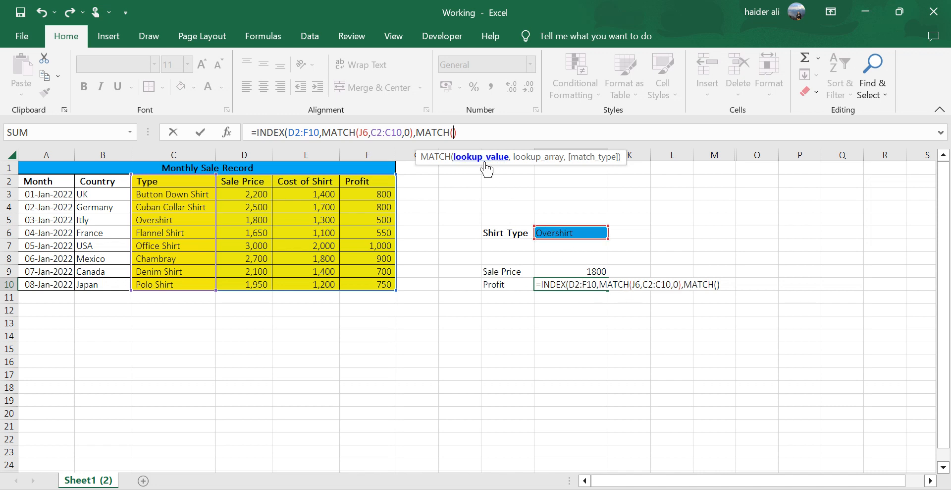
left_click(503, 281)
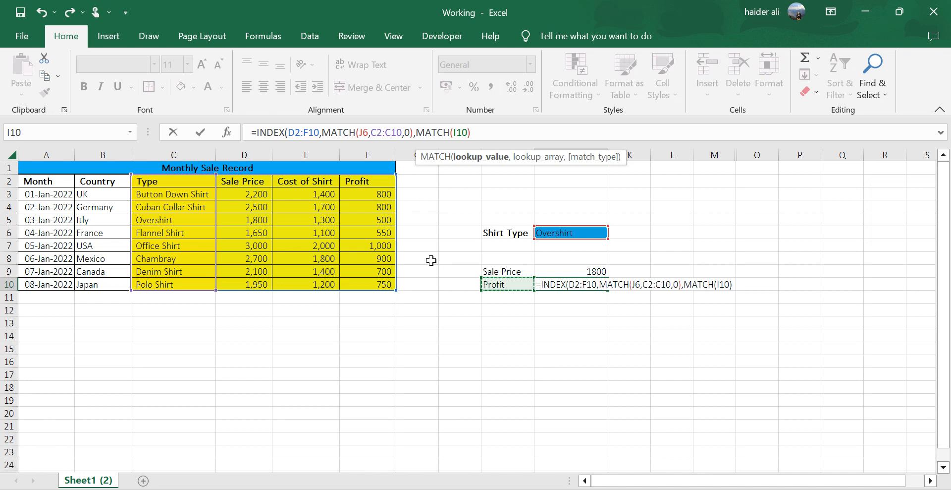
type(",")
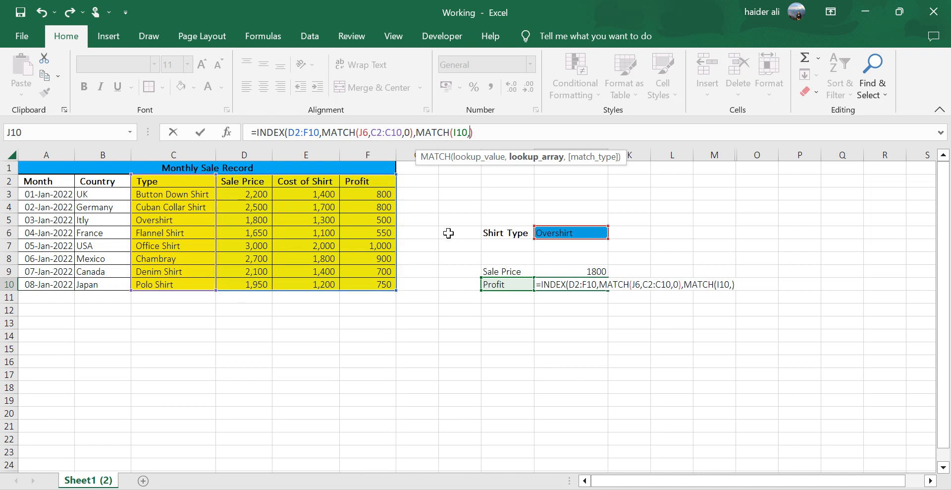
left_click(242, 183)
mouse_move(343, 185)
left_mouse_down()
mouse_move(382, 186)
mouse_move(357, 182)
left_mouse_up()
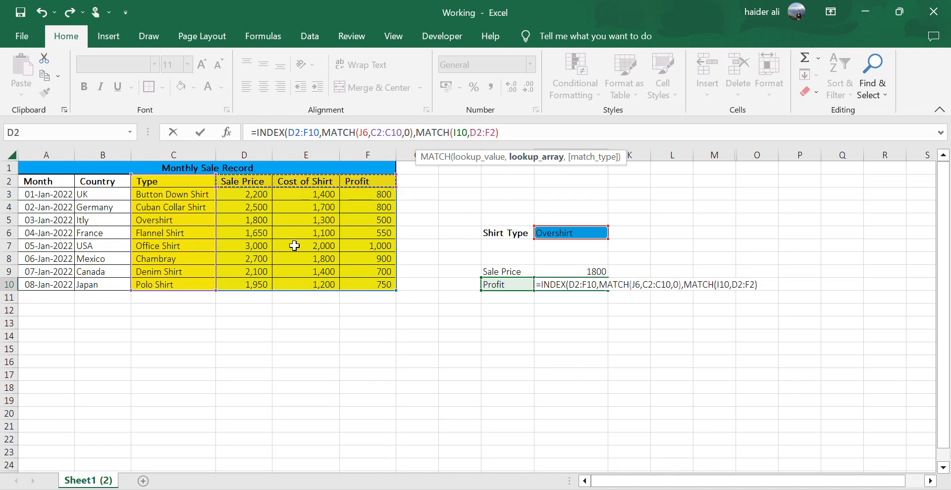
type(",")
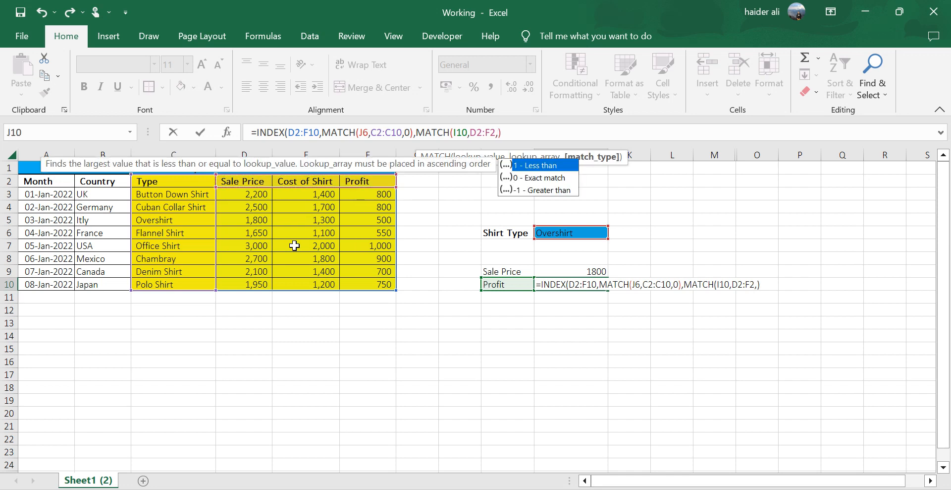
double_click(545, 180)
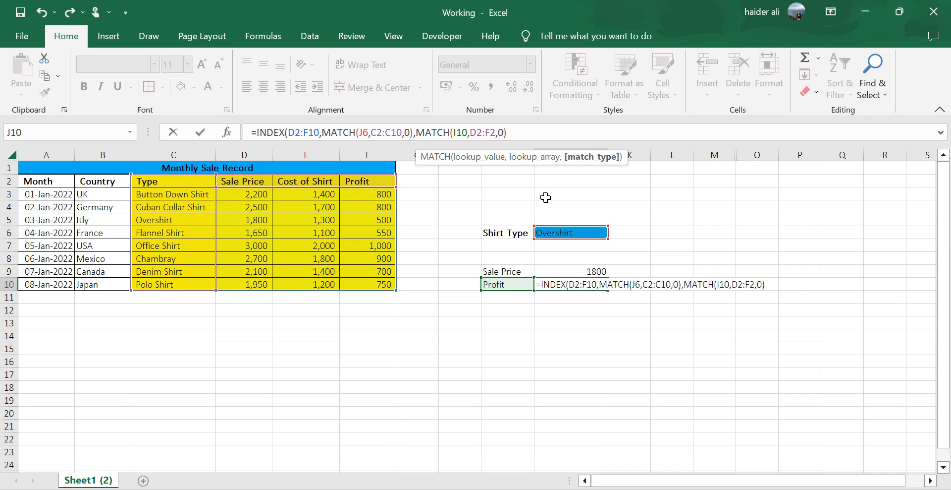
type(")")
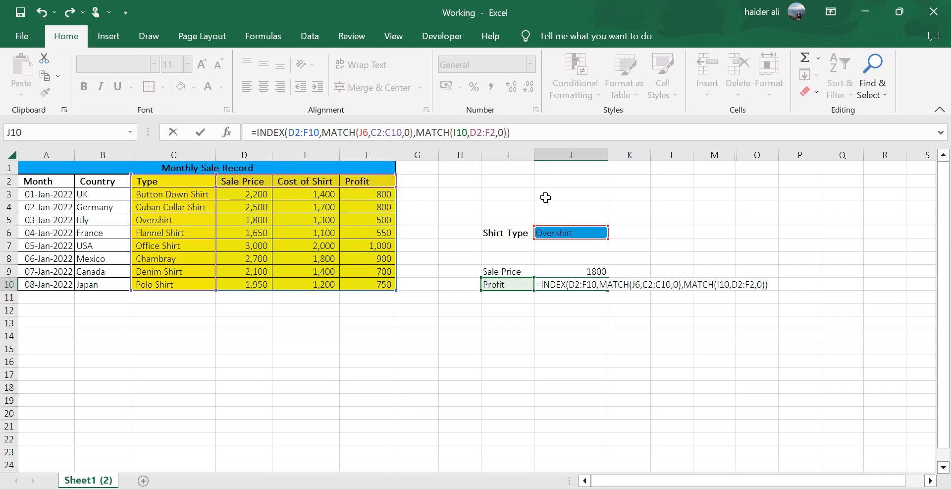
key("Return")
key("Up")
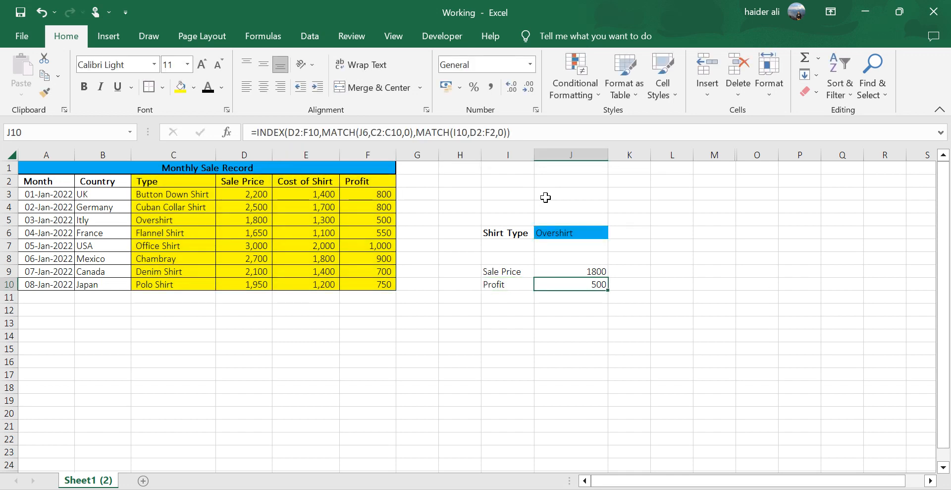
Set the shirt type in J6 to Polo Shirt and check the returned profit against the Polo Shirt row of the table.
left_click(520, 282)
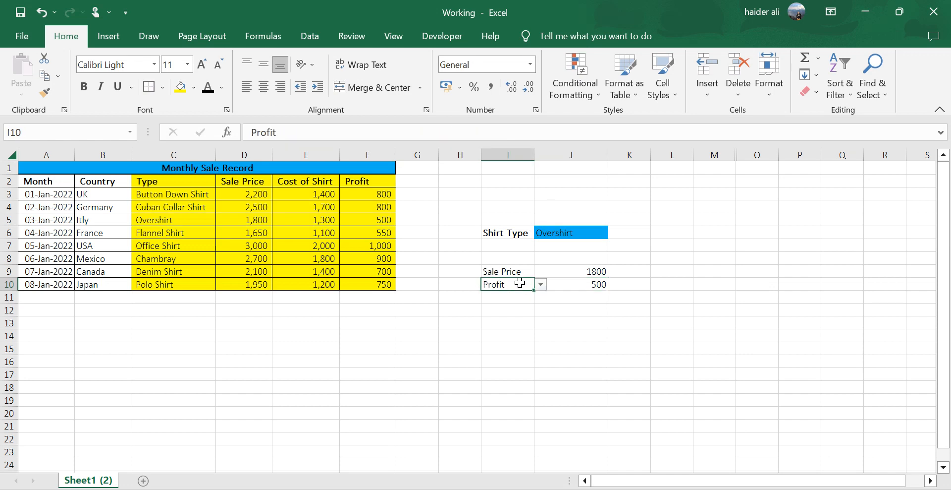
left_click(583, 233)
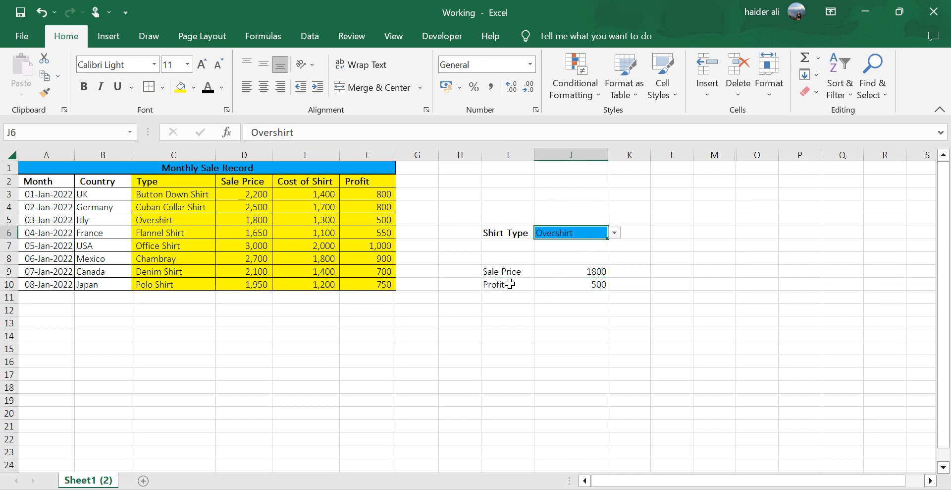
left_click(615, 232)
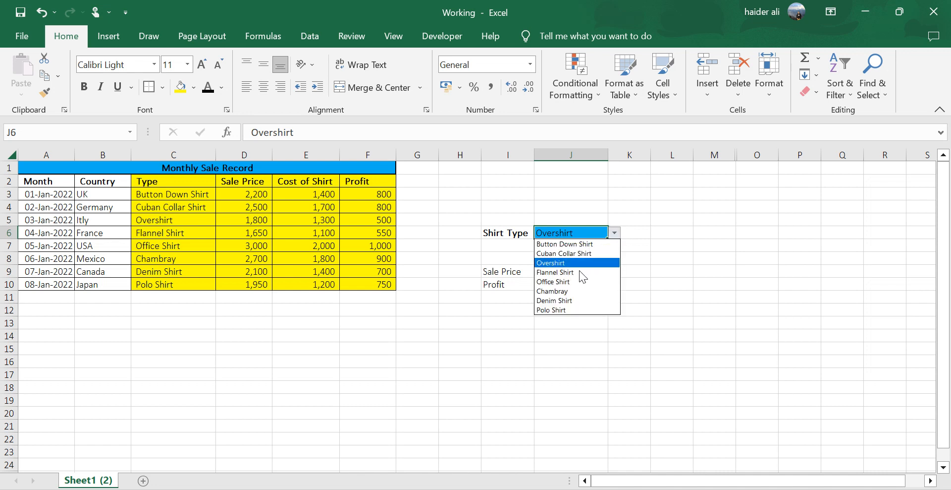
left_click(557, 310)
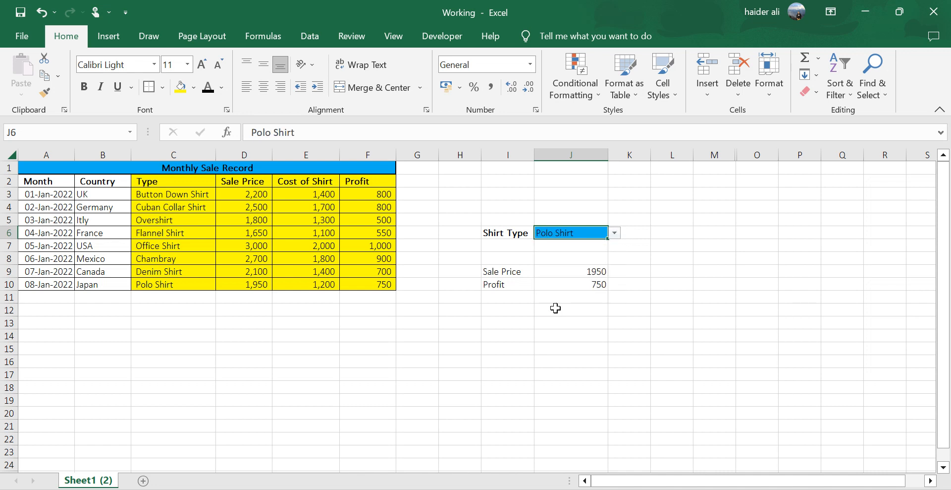
left_click(514, 285)
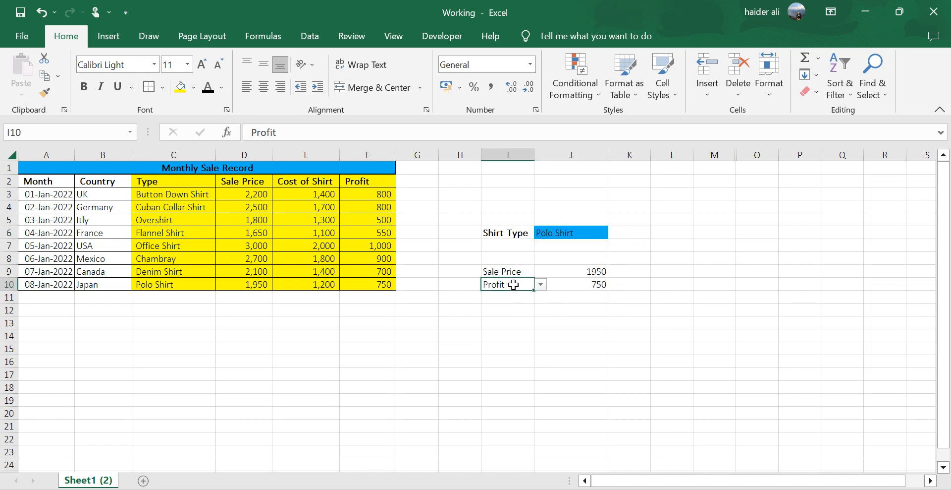
left_click(192, 283)
left_click(361, 283)
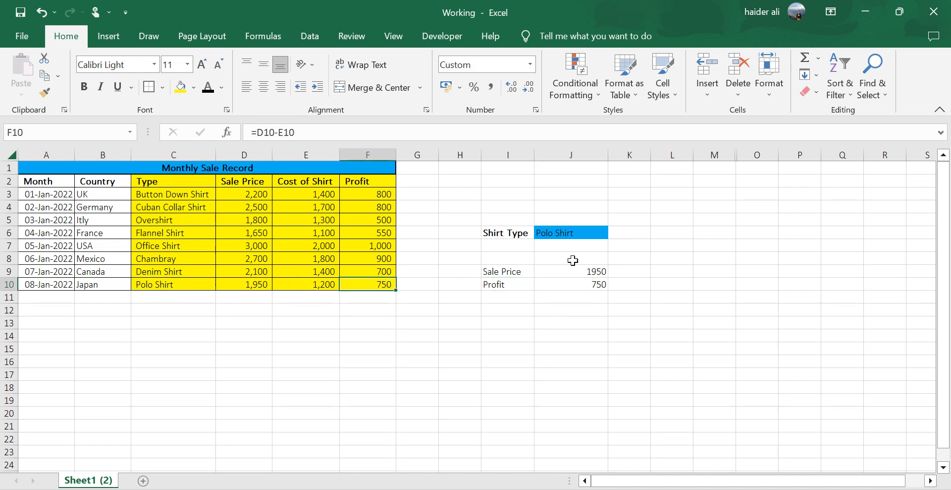
Change the second result label in I10 to Sale Price and check the result against the Polo Shirt sale price in D10.
left_click(518, 281)
left_click(541, 284)
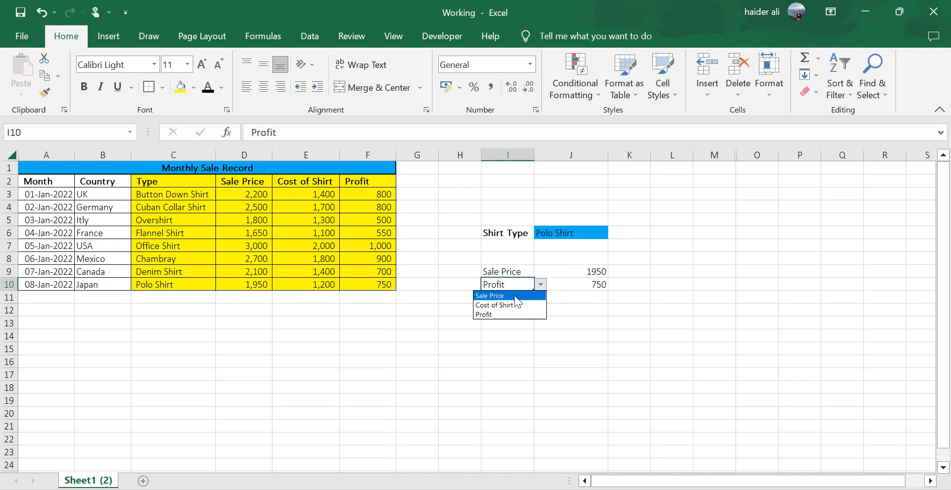
left_click(501, 295)
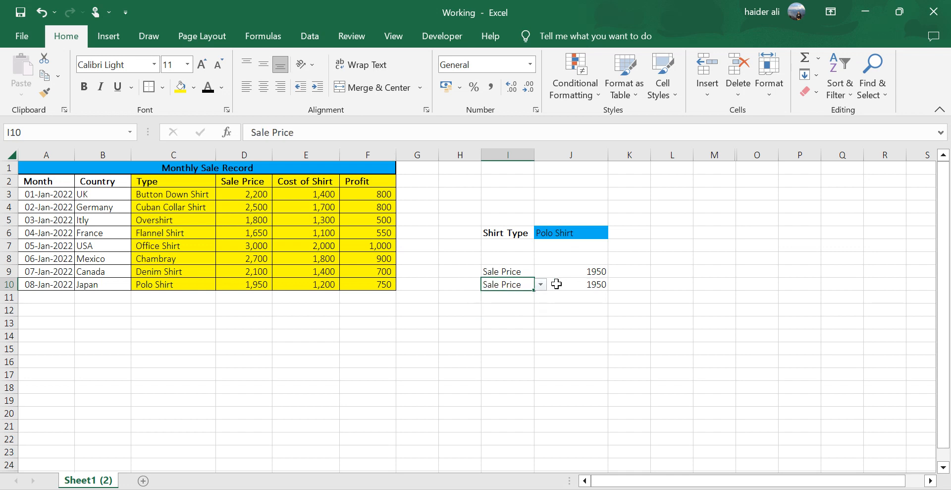
left_click(261, 283)
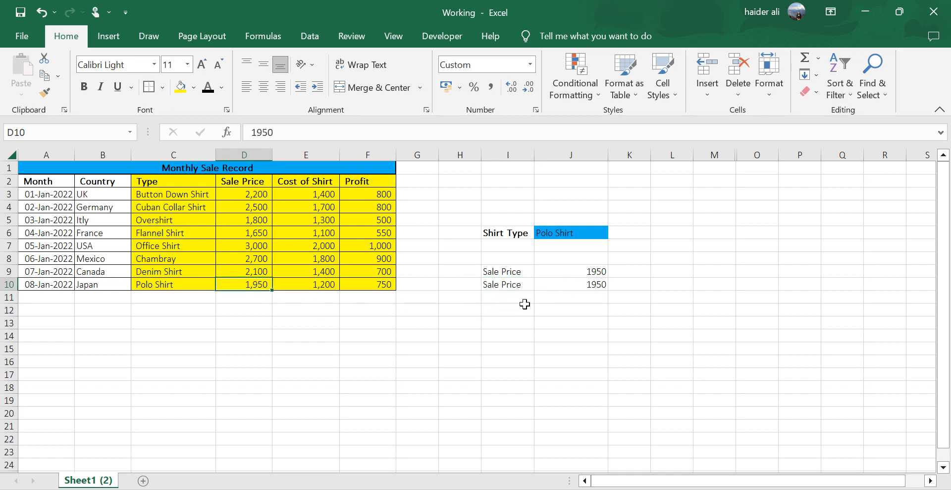